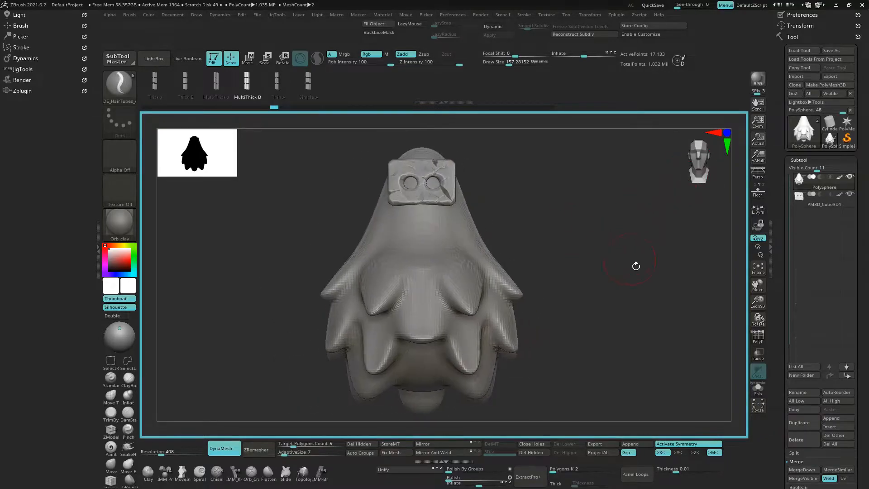
- Remesh the PolySphere body with ZRemesher at a target polygon count of about 5.1 and an adaptive size of 6
{"action": "left_click", "coordinate": [759, 338]}
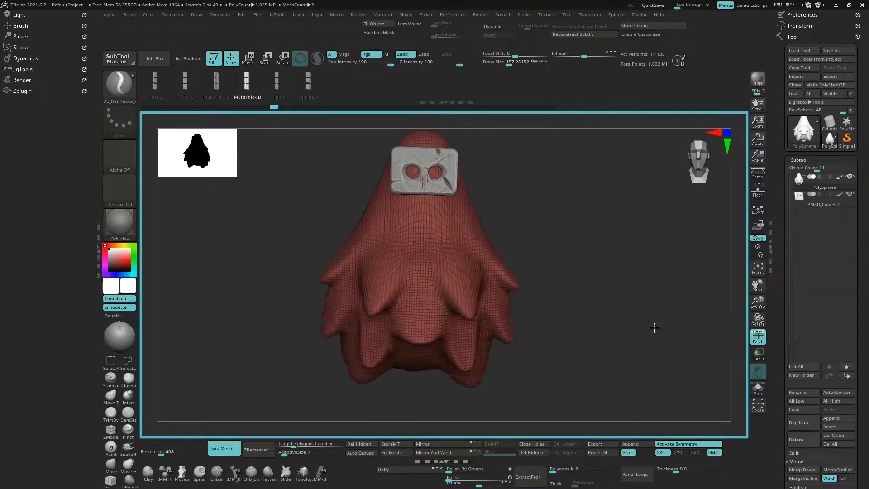
{"action": "left_click", "coordinate": [758, 338]}
{"action": "left_click_drag", "start_coordinate": [714, 207], "coordinate": [706, 177]}
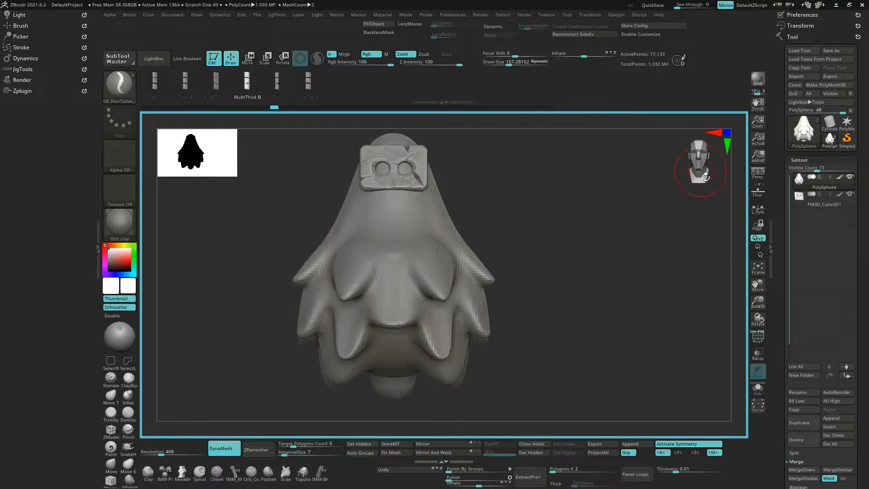
{"action": "left_click_drag", "start_coordinate": [644, 262], "coordinate": [657, 288]}
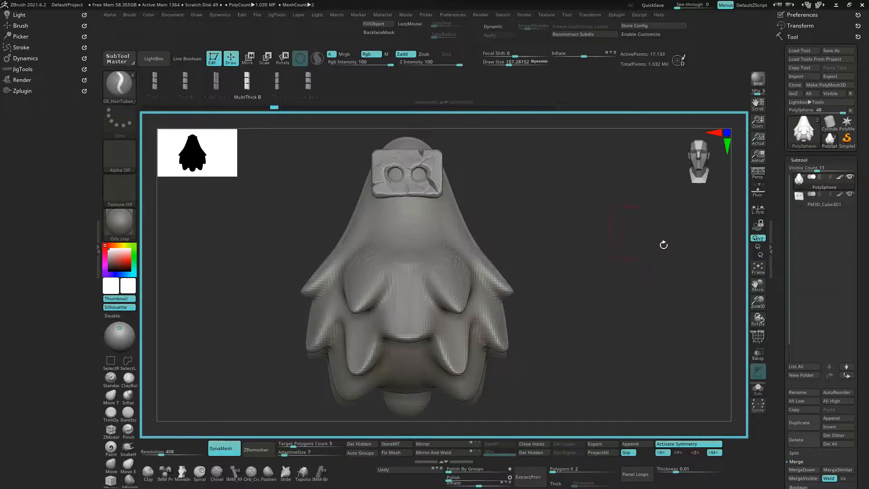
{"action": "scroll", "coordinate": [781, 284], "scroll_direction": "down", "scroll_amount": 2}
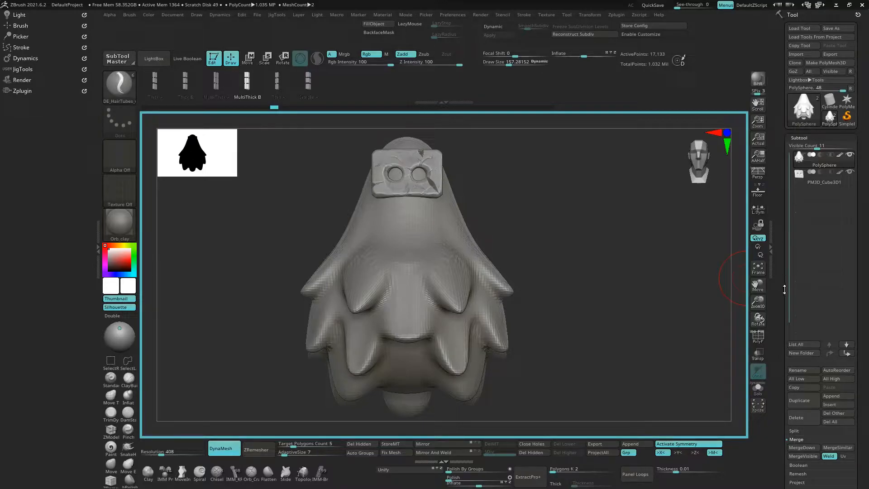
{"action": "scroll", "coordinate": [784, 285], "scroll_direction": "down", "scroll_amount": 2}
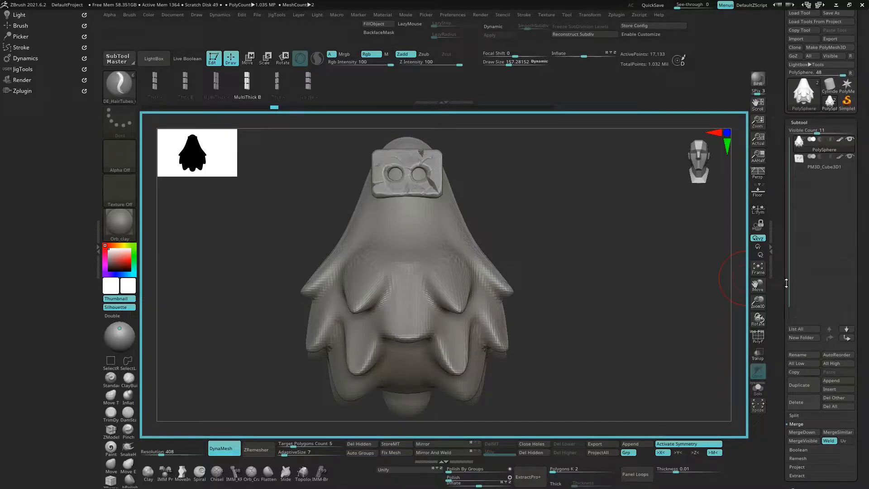
{"action": "scroll", "coordinate": [786, 286], "scroll_direction": "down", "scroll_amount": 3}
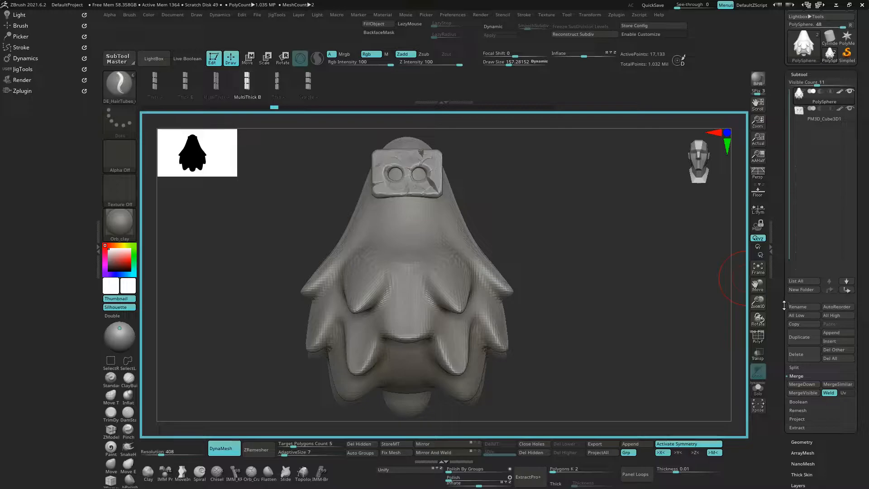
{"action": "scroll", "coordinate": [784, 306], "scroll_direction": "down", "scroll_amount": 2}
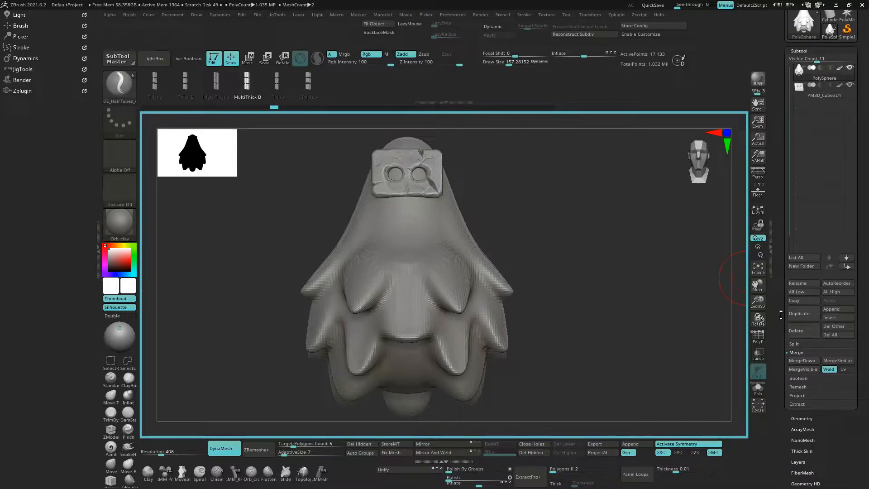
{"action": "left_click_drag", "start_coordinate": [786, 345], "coordinate": [781, 307]}
{"action": "left_click", "coordinate": [797, 357]}
{"action": "mouse_move", "coordinate": [783, 378]}
{"action": "left_mouse_down"}
{"action": "mouse_move", "coordinate": [783, 342]}
{"action": "mouse_move", "coordinate": [783, 374]}
{"action": "left_mouse_up"}
{"action": "left_click_drag", "start_coordinate": [806, 221], "coordinate": [812, 244]}
{"action": "left_click", "coordinate": [801, 181]}
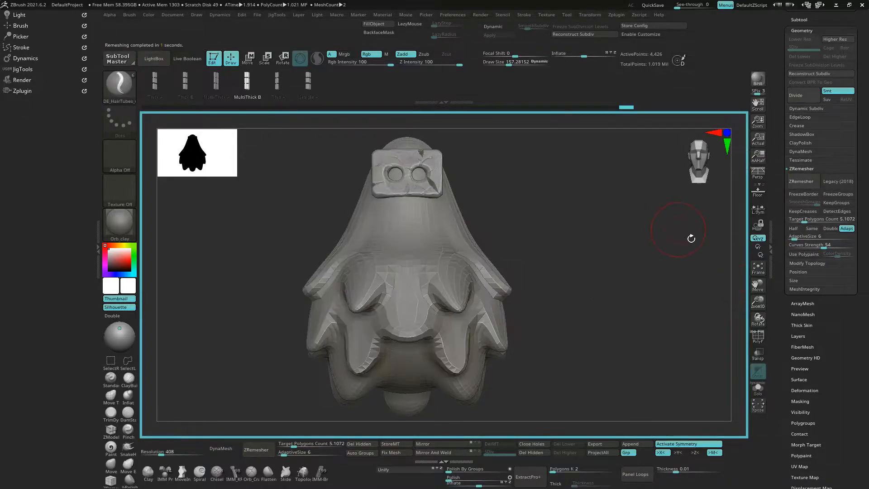
- Return from the geometry settings to the list of subtools
{"action": "left_click_drag", "start_coordinate": [656, 291], "coordinate": [609, 301]}
{"action": "left_click_drag", "start_coordinate": [690, 185], "coordinate": [756, 254]}
{"action": "left_click_drag", "start_coordinate": [781, 226], "coordinate": [784, 267]}
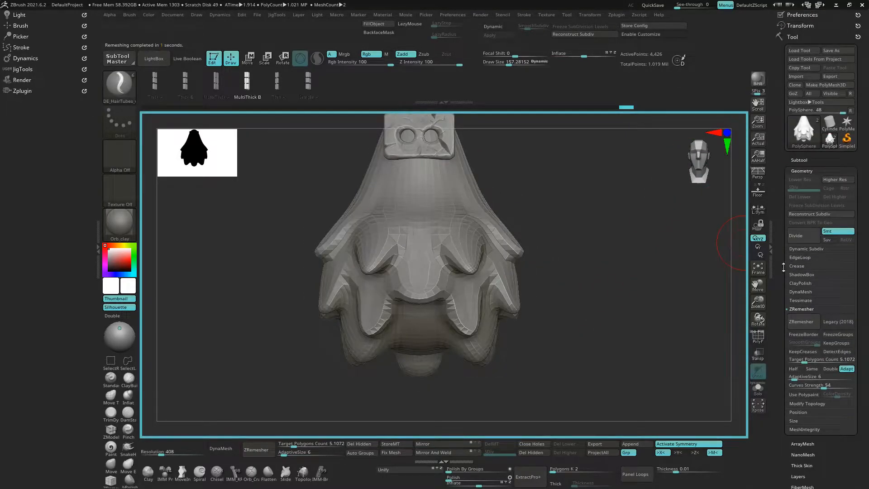
{"action": "left_click", "coordinate": [799, 160]}
{"action": "left_click_drag", "start_coordinate": [663, 241], "coordinate": [661, 274]}
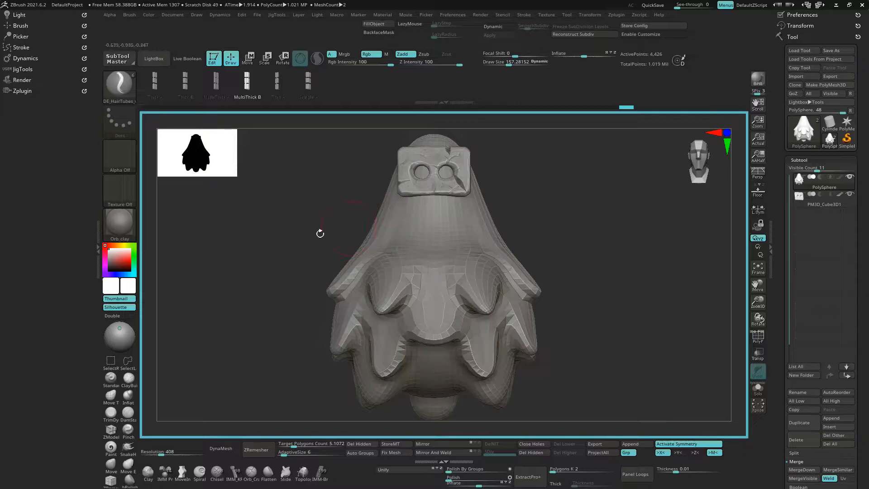
- Switch the sculpting brush to CurveTube and frame the body from the front
{"action": "left_click_drag", "start_coordinate": [268, 239], "coordinate": [300, 235]}
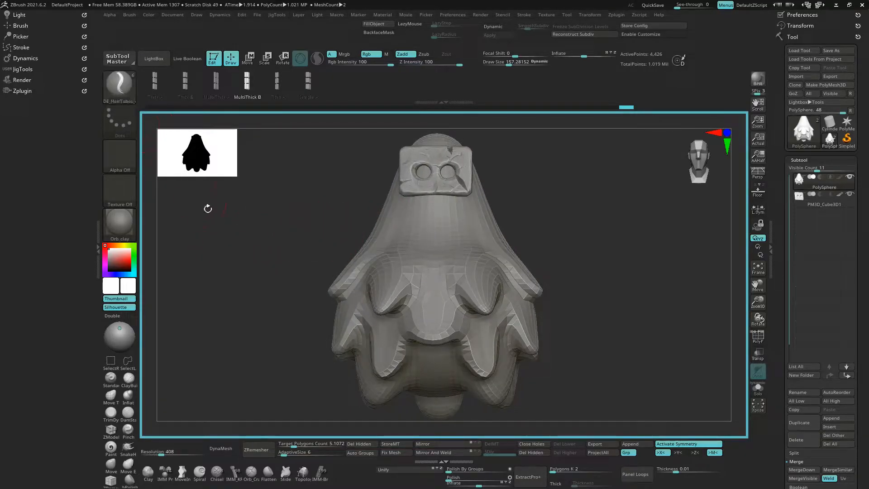
{"action": "left_click_drag", "start_coordinate": [207, 209], "coordinate": [218, 224]}
{"action": "key", "text": "b"}
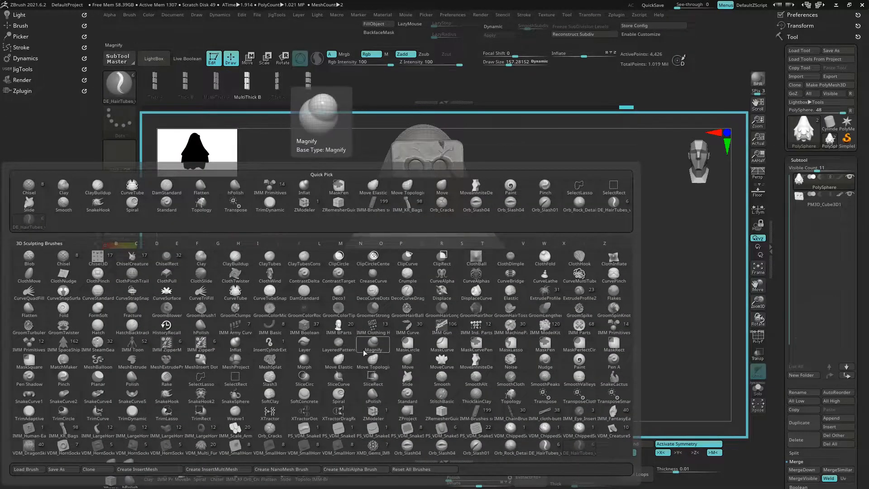
{"action": "left_click", "coordinate": [235, 292]}
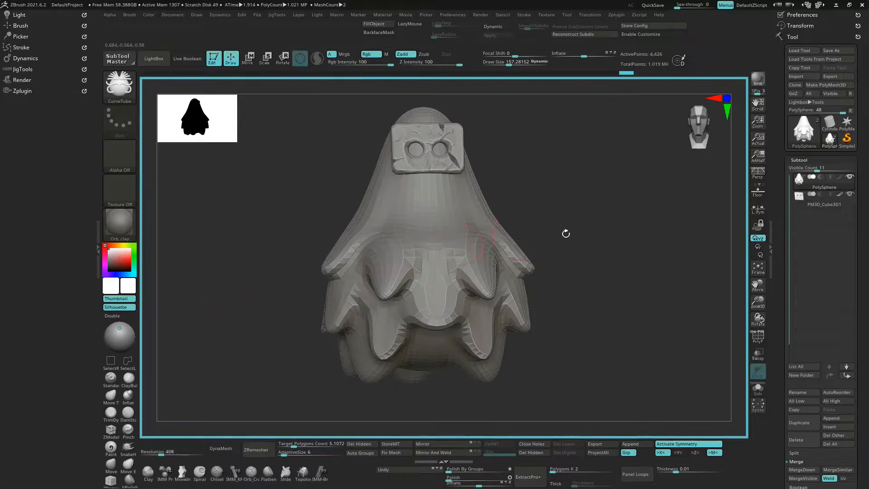
{"action": "left_click_drag", "start_coordinate": [591, 236], "coordinate": [586, 273], "text": "alt"}
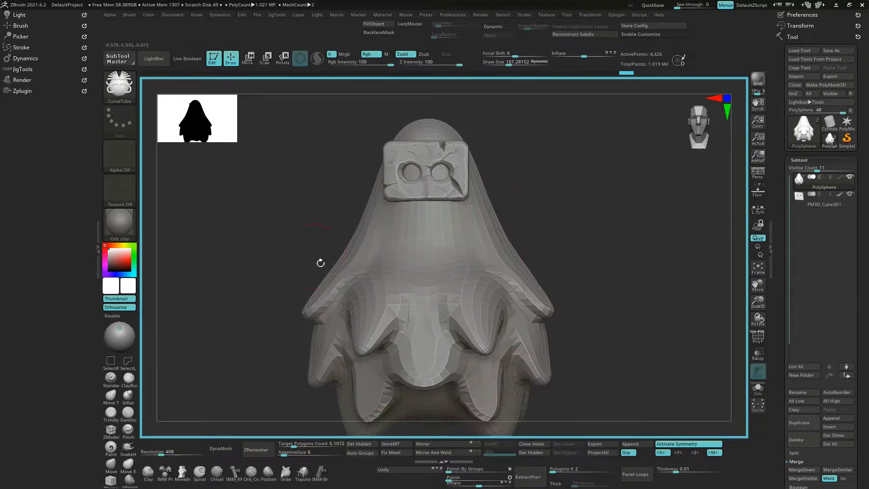
- Show the stroke's Curve and Curve Modifiers settings for the CurveTube brush
{"action": "left_click", "coordinate": [37, 52]}
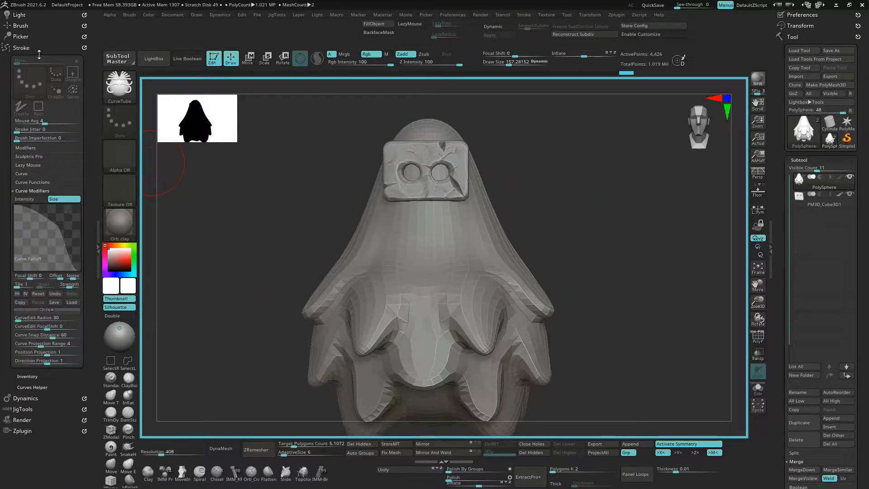
{"action": "left_click", "coordinate": [31, 191]}
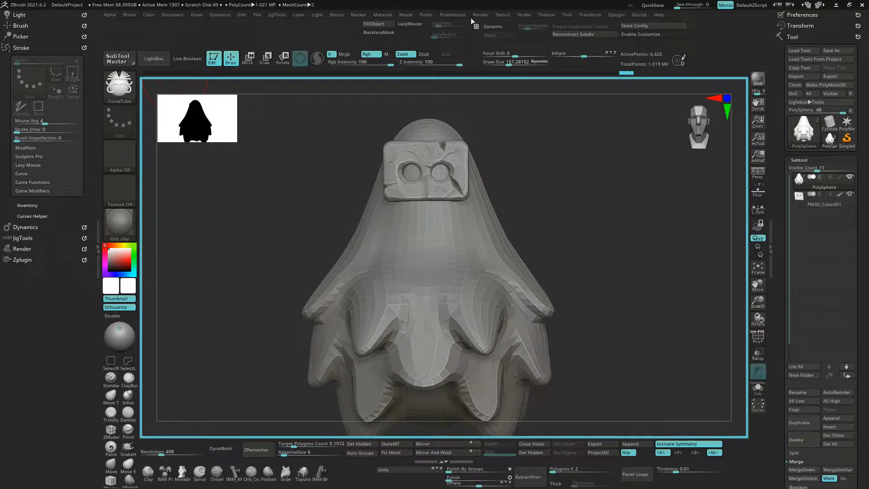
{"action": "left_click", "coordinate": [529, 15]}
{"action": "left_click", "coordinate": [28, 51]}
{"action": "left_click", "coordinate": [28, 53]}
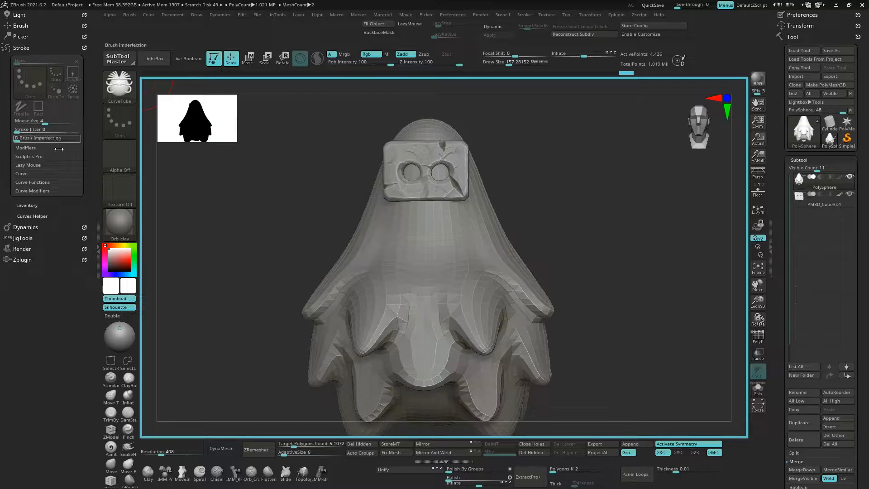
{"action": "left_click_drag", "start_coordinate": [376, 150], "coordinate": [563, 140]}
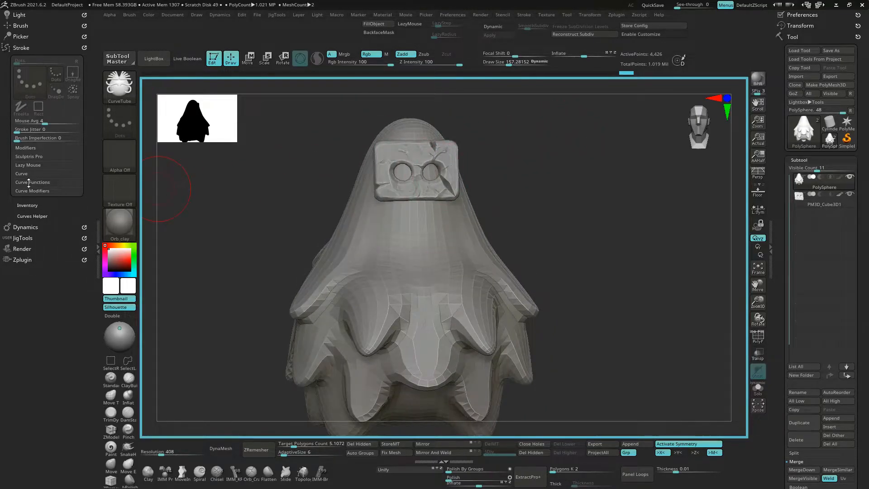
{"action": "key", "text": "shift"}
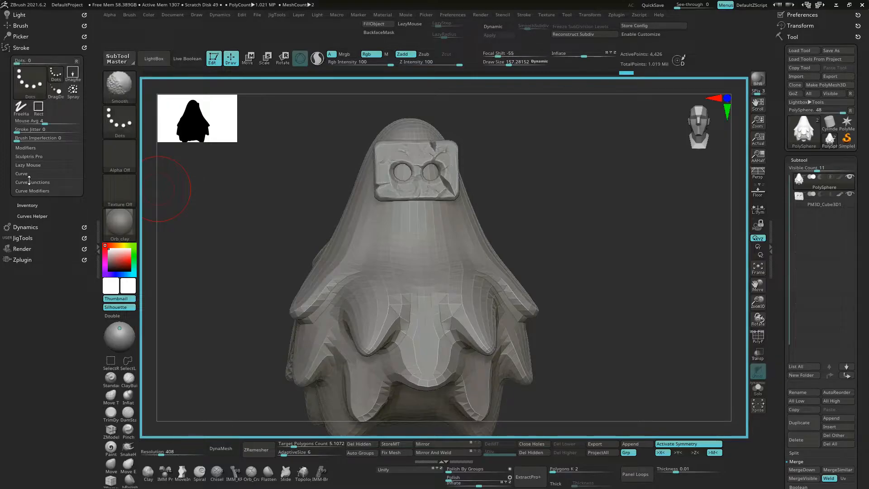
{"action": "left_click", "coordinate": [22, 174]}
{"action": "left_click", "coordinate": [44, 243]}
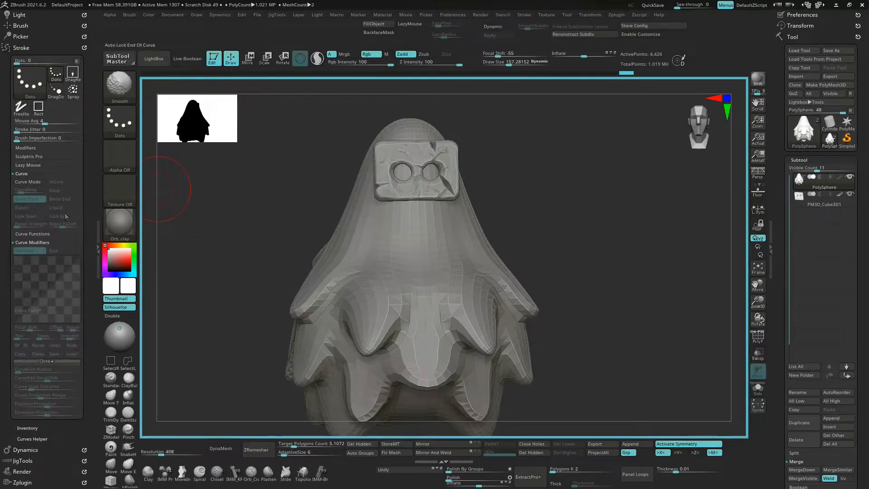
{"action": "left_click_drag", "start_coordinate": [539, 157], "coordinate": [531, 156]}
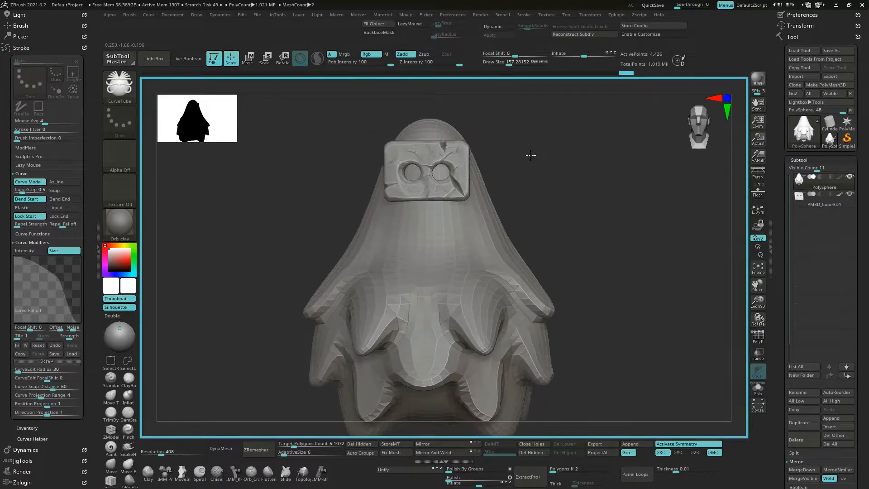
- Make the curve falloff a straight rising ramp and turn off Lock Start and Bend Start
{"action": "left_click", "coordinate": [33, 346]}
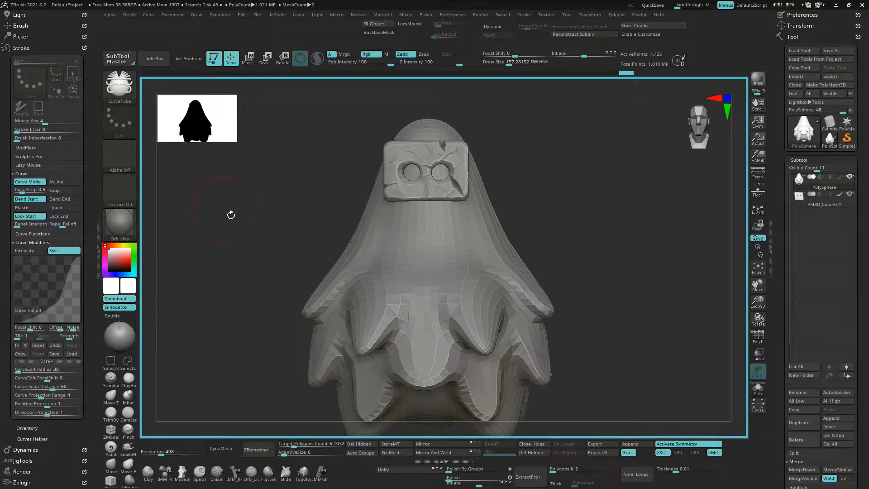
{"action": "left_click", "coordinate": [33, 347]}
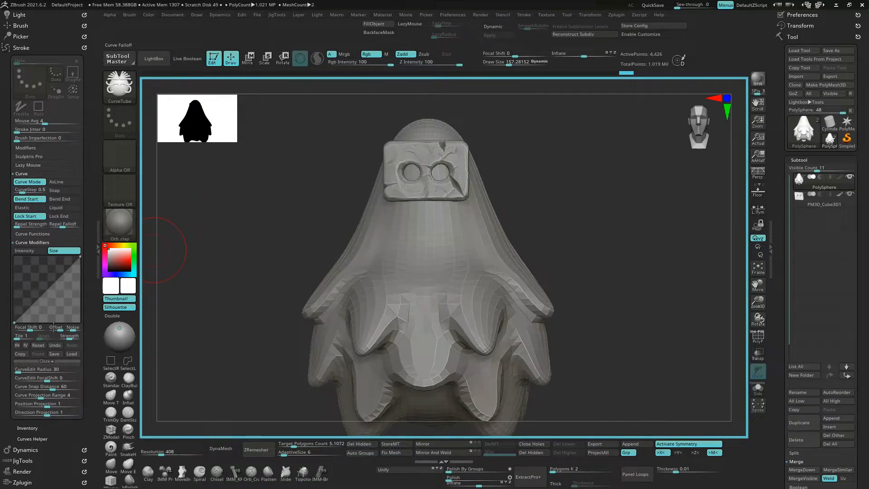
{"action": "left_click", "coordinate": [25, 216]}
{"action": "left_click", "coordinate": [26, 199]}
{"action": "left_click_drag", "start_coordinate": [588, 169], "coordinate": [586, 164]}
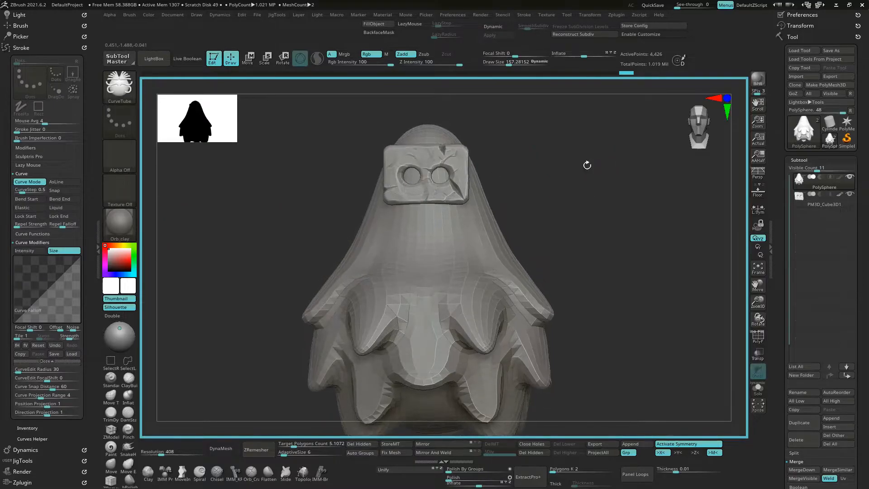
{"action": "left_click_drag", "start_coordinate": [718, 145], "coordinate": [615, 179]}
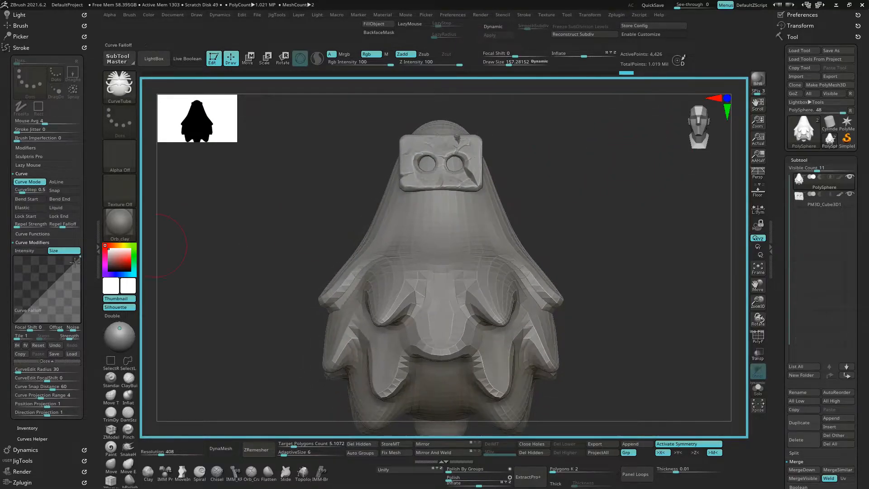
- Turn on Bend Start and Lock Start for the curve brush
{"action": "left_click", "coordinate": [27, 200]}
{"action": "left_click", "coordinate": [25, 216]}
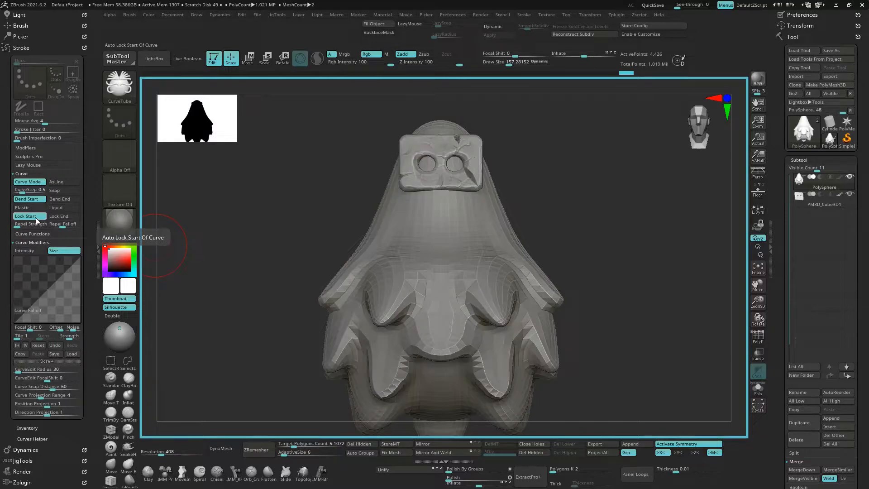
{"action": "key", "text": "ctrl"}
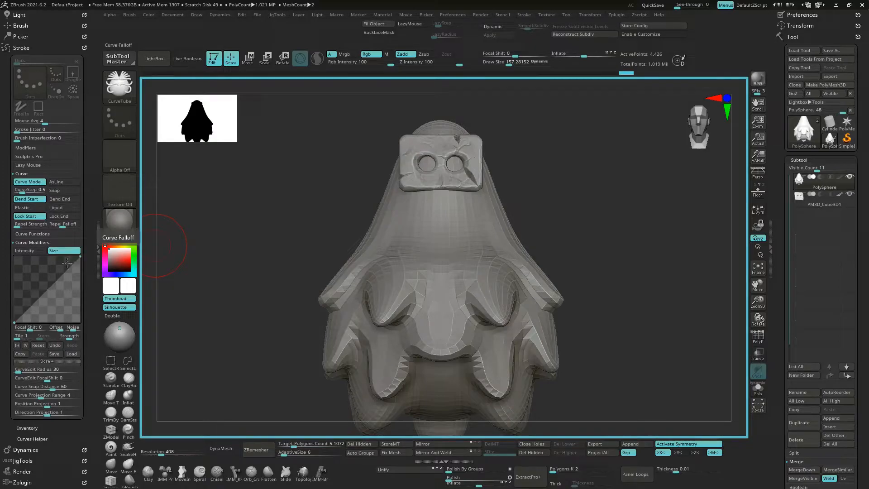
- Flip the size falloff horizontally and bow it outward so the tube starts thick and tapers to a point
{"action": "left_click", "coordinate": [26, 345]}
{"action": "left_click_drag", "start_coordinate": [58, 302], "coordinate": [66, 278]}
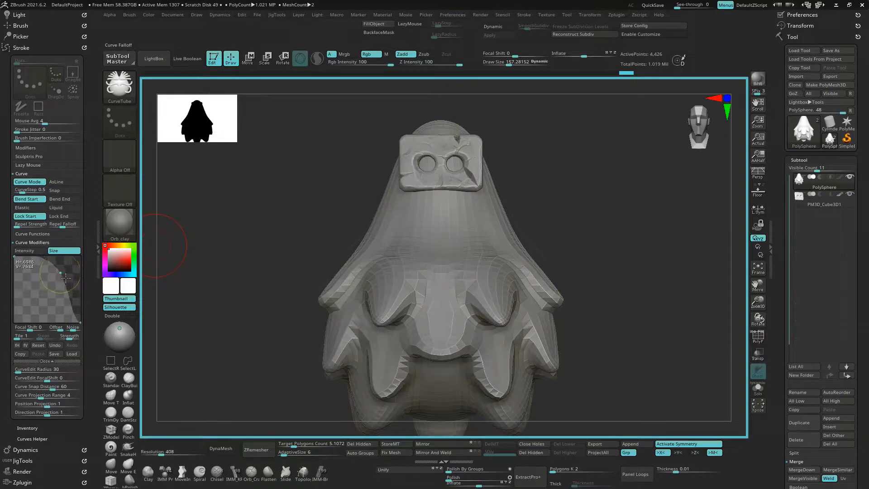
{"action": "mouse_move", "coordinate": [71, 311]}
{"action": "left_mouse_down"}
{"action": "mouse_move", "coordinate": [76, 303]}
{"action": "mouse_move", "coordinate": [75, 314]}
{"action": "left_mouse_up"}
{"action": "mouse_move", "coordinate": [66, 277]}
{"action": "left_mouse_down"}
{"action": "mouse_move", "coordinate": [78, 290]}
{"action": "mouse_move", "coordinate": [59, 275]}
{"action": "left_mouse_up"}
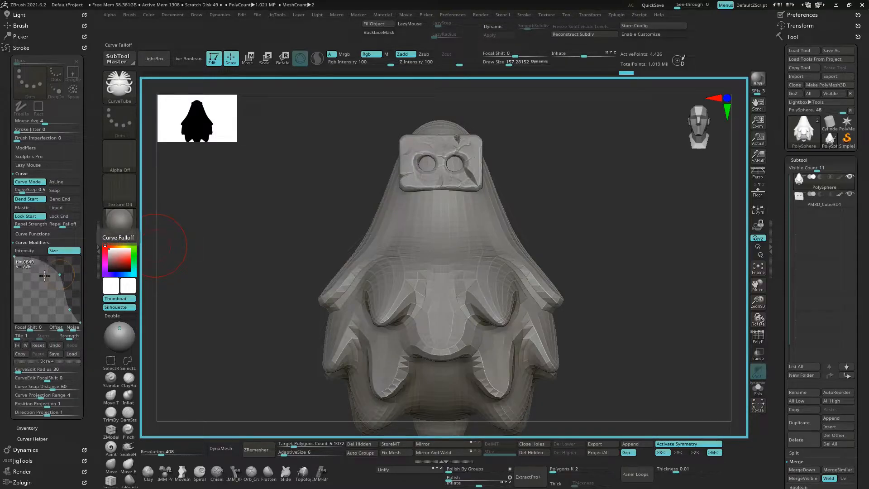
{"action": "left_click_drag", "start_coordinate": [60, 275], "coordinate": [63, 284]}
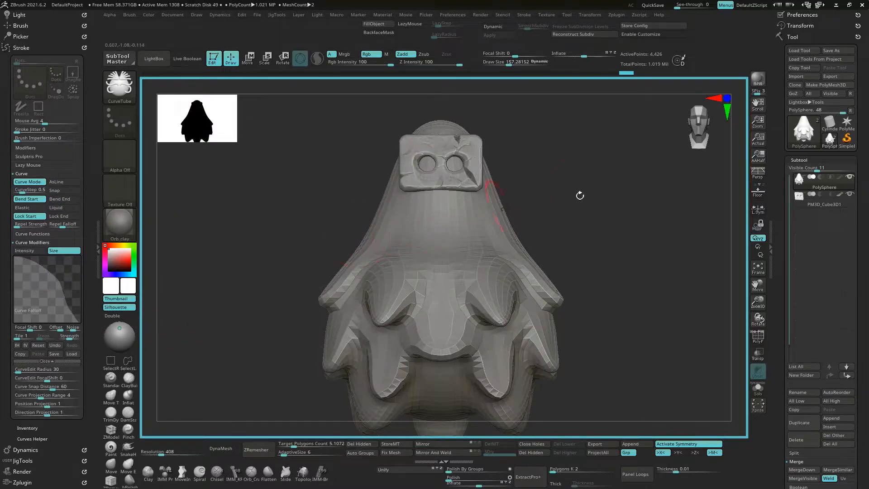
- Try several brush sizes on the side of the head and body, settling on a draw size of about 182
{"action": "mouse_move", "coordinate": [576, 192]}
{"action": "left_mouse_down"}
{"action": "mouse_move", "coordinate": [547, 191]}
{"action": "mouse_move", "coordinate": [675, 155]}
{"action": "mouse_move", "coordinate": [687, 162]}
{"action": "mouse_move", "coordinate": [610, 247]}
{"action": "mouse_move", "coordinate": [581, 257]}
{"action": "left_mouse_up"}
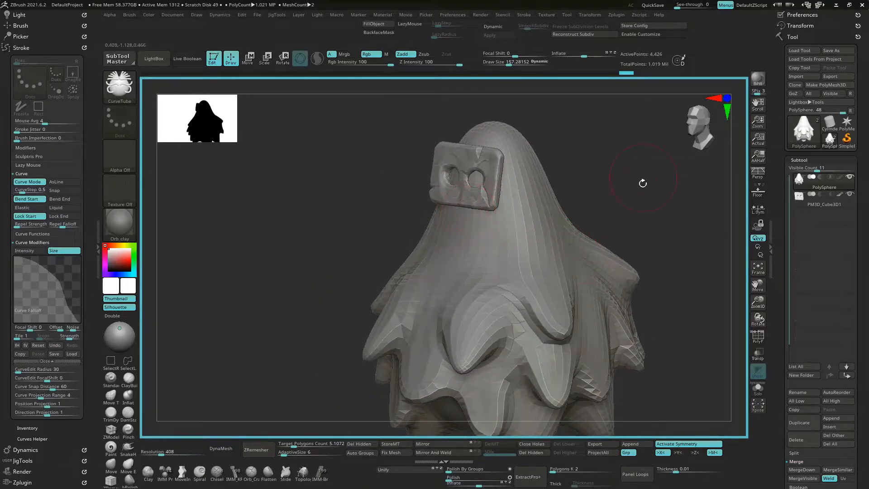
{"action": "left_click_drag", "start_coordinate": [642, 183], "coordinate": [665, 184]}
{"action": "left_click_drag", "start_coordinate": [550, 185], "coordinate": [566, 185]}
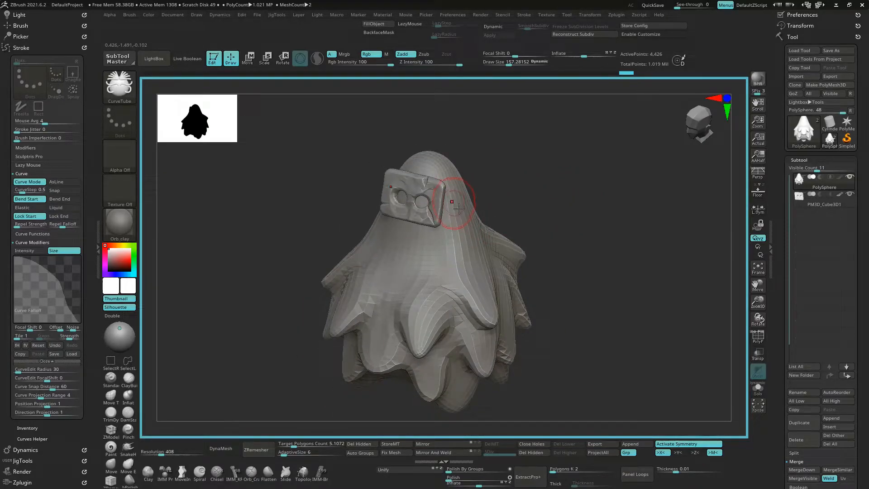
{"action": "key", "text": "s"}
{"action": "left_click_drag", "start_coordinate": [459, 208], "coordinate": [461, 206]}
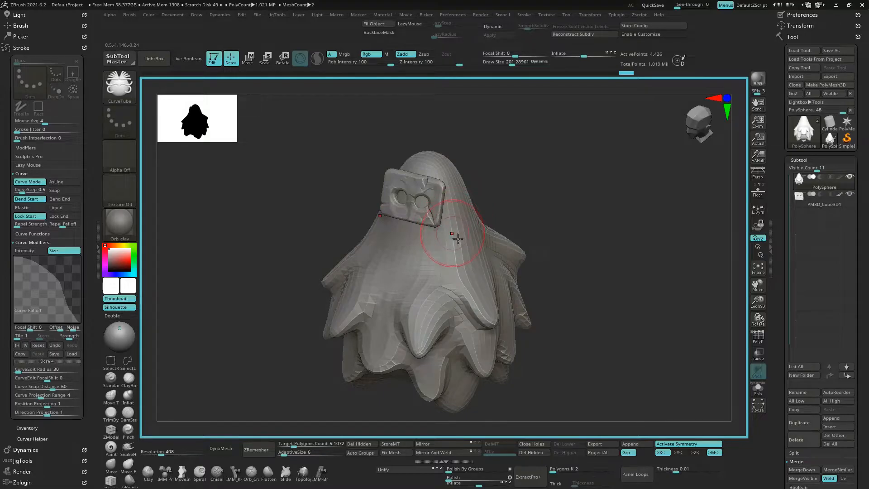
{"action": "key", "text": "s"}
{"action": "left_click_drag", "start_coordinate": [454, 237], "coordinate": [483, 239]}
{"action": "key", "text": "s"}
{"action": "left_click_drag", "start_coordinate": [463, 250], "coordinate": [442, 251]}
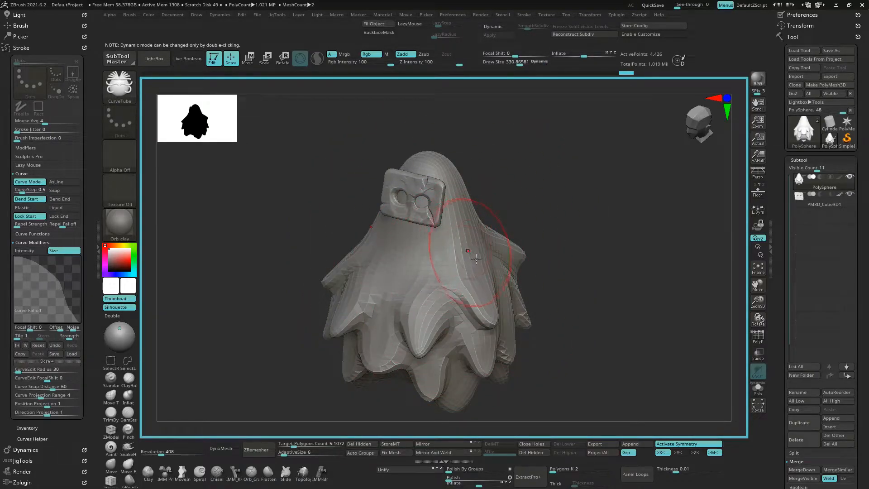
{"action": "key", "text": "s"}
{"action": "mouse_move", "coordinate": [526, 215]}
{"action": "left_mouse_down"}
{"action": "mouse_move", "coordinate": [517, 214]}
{"action": "mouse_move", "coordinate": [532, 218]}
{"action": "mouse_move", "coordinate": [524, 218]}
{"action": "left_mouse_up"}
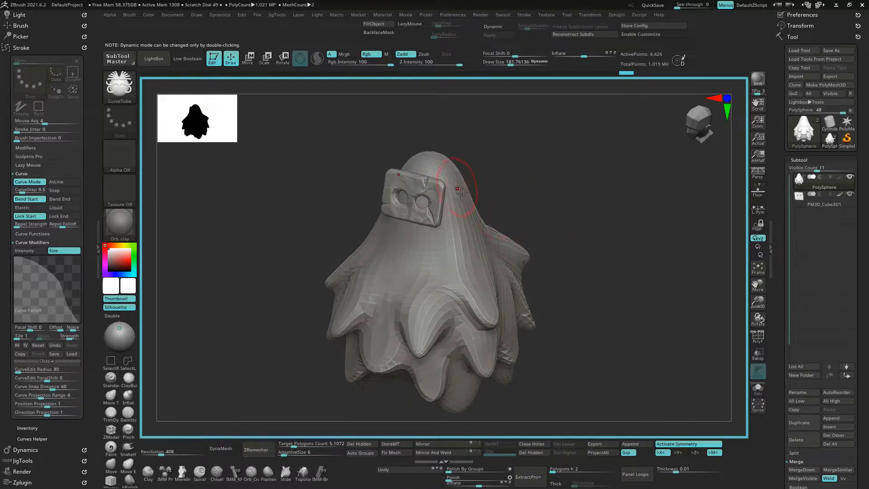
- Draw a mirrored pair of long tapered tubes from below the face plate outward past the body on both sides
{"action": "left_click_drag", "start_coordinate": [680, 137], "coordinate": [661, 153]}
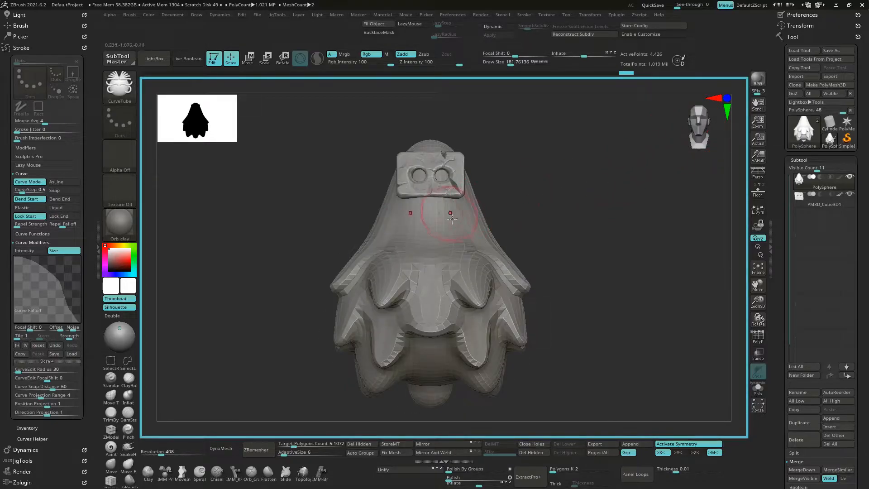
{"action": "left_click_drag", "start_coordinate": [495, 208], "coordinate": [535, 233]}
{"action": "left_click_drag", "start_coordinate": [638, 209], "coordinate": [637, 198]}
{"action": "left_click_drag", "start_coordinate": [628, 262], "coordinate": [594, 297], "text": "alt"}
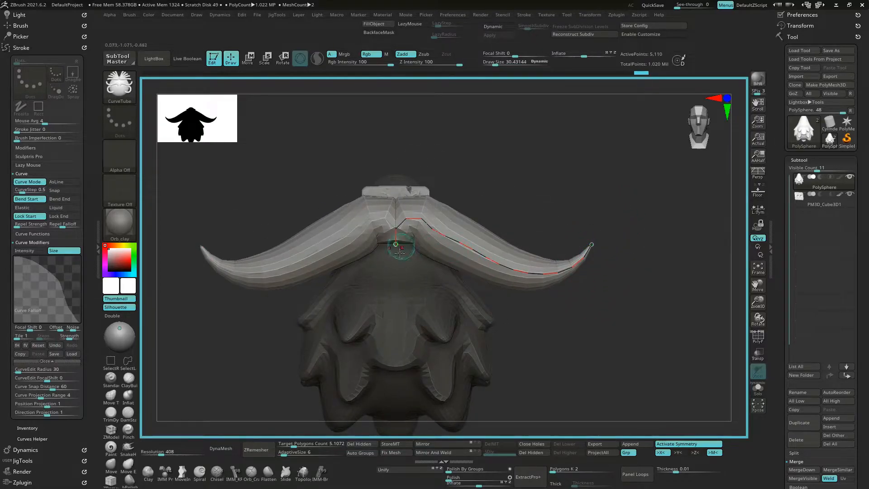
{"action": "mouse_move", "coordinate": [578, 192]}
{"action": "left_mouse_down"}
{"action": "mouse_move", "coordinate": [539, 213]}
{"action": "mouse_move", "coordinate": [574, 206]}
{"action": "mouse_move", "coordinate": [529, 217]}
{"action": "left_mouse_up"}
- Reduce the draw size to about 119 and update the tube pair to the thinner size
{"action": "key", "text": "s"}
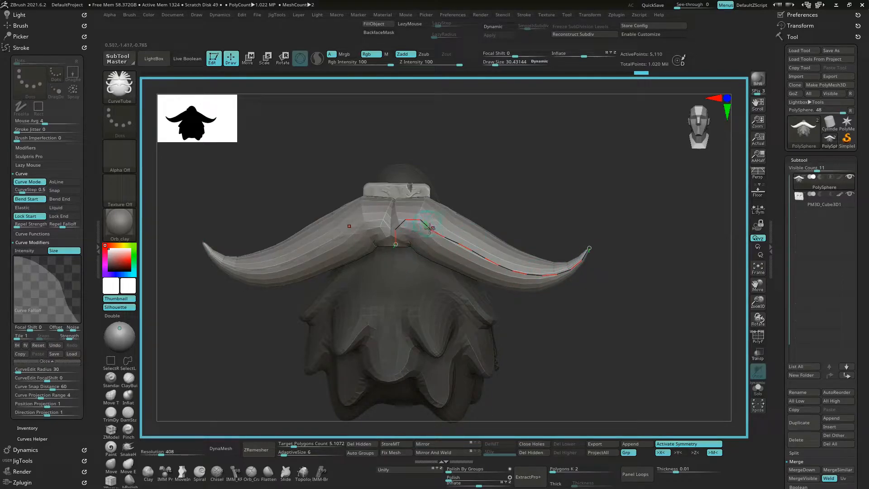
{"action": "left_click", "coordinate": [444, 236]}
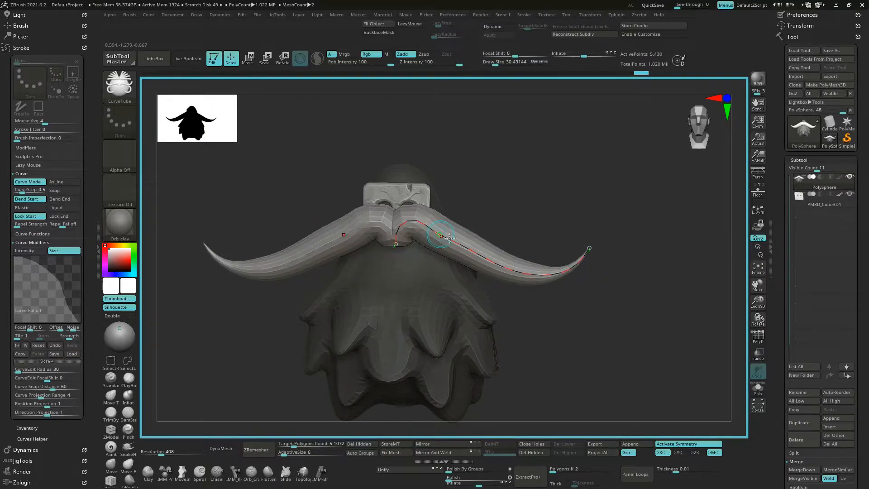
{"action": "left_click", "coordinate": [700, 146]}
{"action": "left_click_drag", "start_coordinate": [573, 195], "coordinate": [549, 235], "text": "alt"}
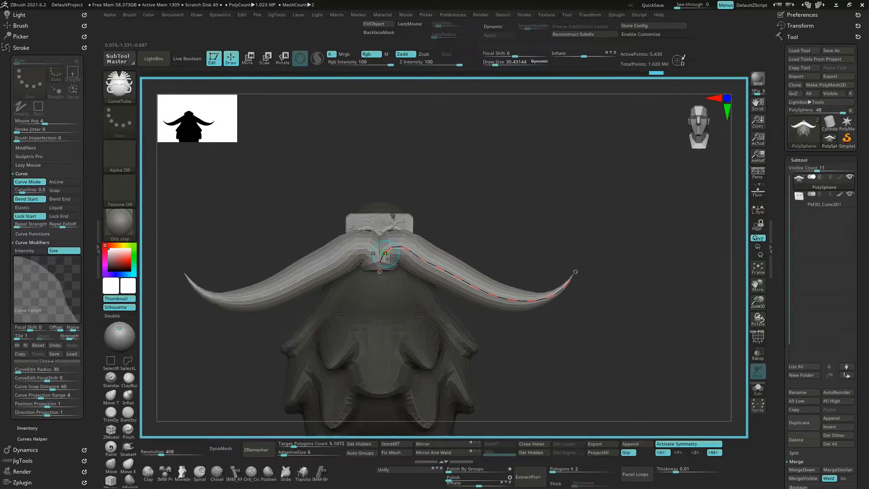
- Reposition the base of the tube curve beneath the face plate, straightening the tube where it leaves the centre
{"action": "left_click_drag", "start_coordinate": [392, 258], "coordinate": [650, 272]}
{"action": "mouse_move", "coordinate": [633, 230]}
{"action": "left_mouse_down"}
{"action": "mouse_move", "coordinate": [580, 247]}
{"action": "mouse_move", "coordinate": [591, 254]}
{"action": "mouse_move", "coordinate": [639, 222]}
{"action": "left_mouse_up"}
{"action": "left_click_drag", "start_coordinate": [682, 148], "coordinate": [689, 139], "text": "shift"}
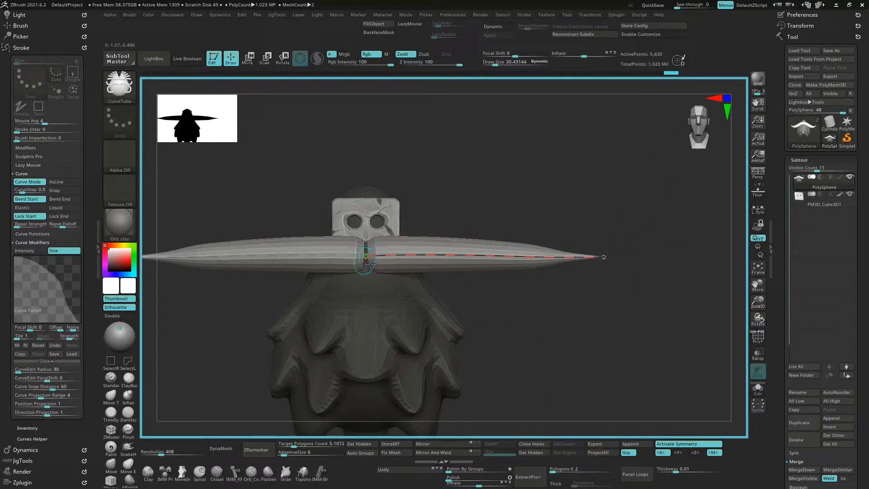
{"action": "left_click_drag", "start_coordinate": [401, 256], "coordinate": [519, 247]}
{"action": "left_click_drag", "start_coordinate": [589, 216], "coordinate": [539, 223], "text": "alt"}
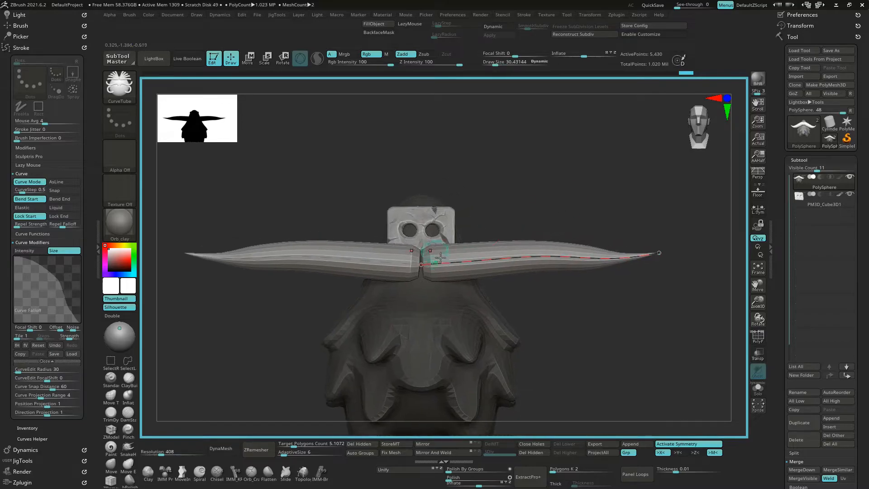
{"action": "mouse_move", "coordinate": [430, 268]}
{"action": "left_mouse_down"}
{"action": "mouse_move", "coordinate": [436, 275]}
{"action": "mouse_move", "coordinate": [463, 262]}
{"action": "mouse_move", "coordinate": [446, 245]}
{"action": "mouse_move", "coordinate": [454, 258]}
{"action": "mouse_move", "coordinate": [442, 266]}
{"action": "left_mouse_up"}
- Try shifting the tube curve back toward the body as seen from above, and undo the shift
{"action": "left_click_drag", "start_coordinate": [523, 228], "coordinate": [504, 291]}
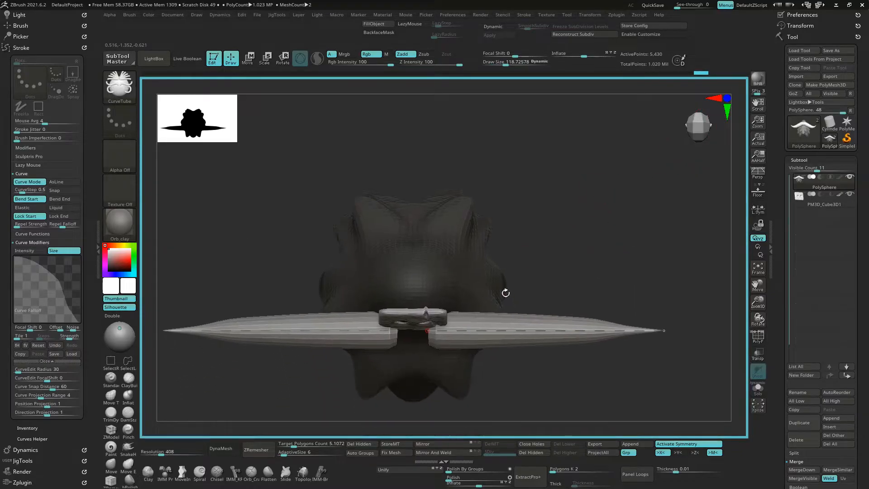
{"action": "left_click_drag", "start_coordinate": [428, 332], "coordinate": [431, 315]}
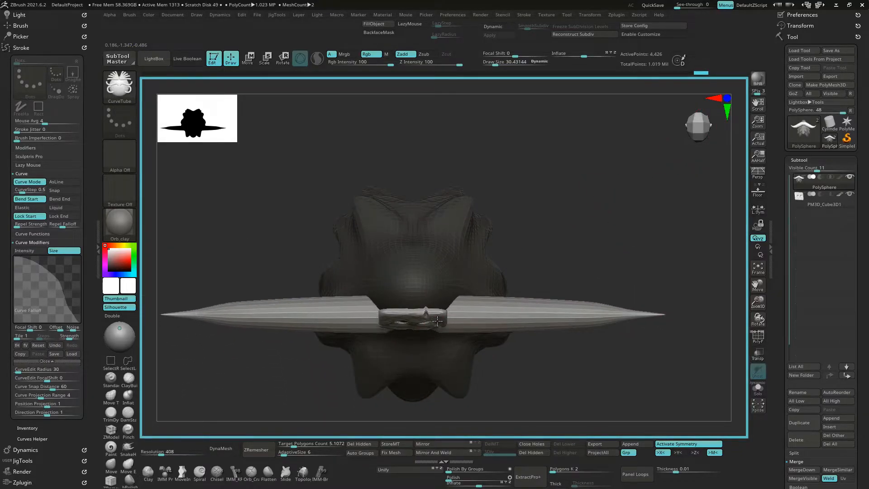
{"action": "left_click_drag", "start_coordinate": [705, 147], "coordinate": [658, 180]}
{"action": "key", "text": "ctrl+z"}
{"action": "key", "text": "ctrl+z"}
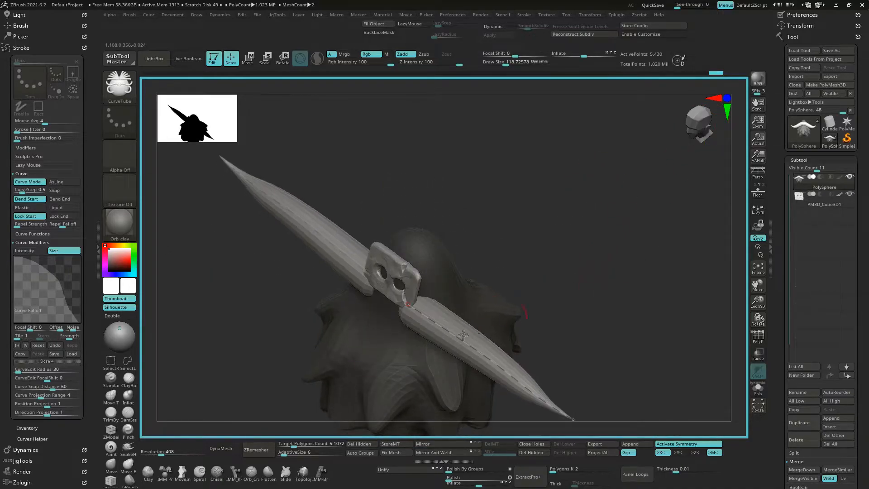
- Bend the middle of the tube forward and downward, leaving its tip pointing up
{"action": "left_click_drag", "start_coordinate": [439, 331], "coordinate": [397, 334]}
{"action": "left_click_drag", "start_coordinate": [572, 267], "coordinate": [622, 224]}
{"action": "left_click_drag", "start_coordinate": [717, 146], "coordinate": [678, 181], "text": "shift"}
{"action": "left_click_drag", "start_coordinate": [400, 330], "coordinate": [395, 355]}
{"action": "left_click_drag", "start_coordinate": [545, 345], "coordinate": [585, 291]}
{"action": "left_click_drag", "start_coordinate": [691, 162], "coordinate": [679, 156], "text": "shift"}
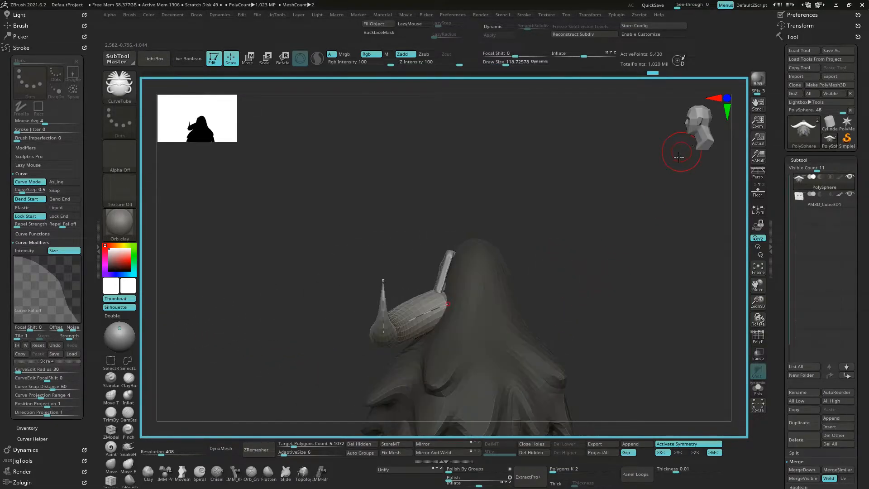
- Lift the tube's forward bend and pull its tip back toward the head so it curves like a horn
{"action": "left_click_drag", "start_coordinate": [389, 338], "coordinate": [401, 320]}
{"action": "left_click_drag", "start_coordinate": [459, 310], "coordinate": [473, 258]}
{"action": "left_click_drag", "start_coordinate": [674, 204], "coordinate": [576, 243]}
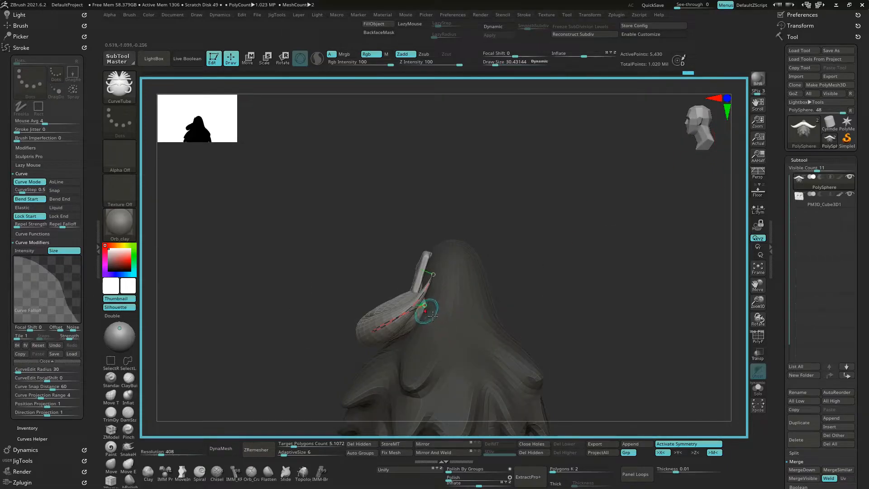
{"action": "left_click_drag", "start_coordinate": [726, 136], "coordinate": [668, 203]}
{"action": "left_click_drag", "start_coordinate": [705, 141], "coordinate": [455, 295]}
{"action": "left_click_drag", "start_coordinate": [590, 316], "coordinate": [617, 310]}
{"action": "left_click_drag", "start_coordinate": [623, 221], "coordinate": [642, 229]}
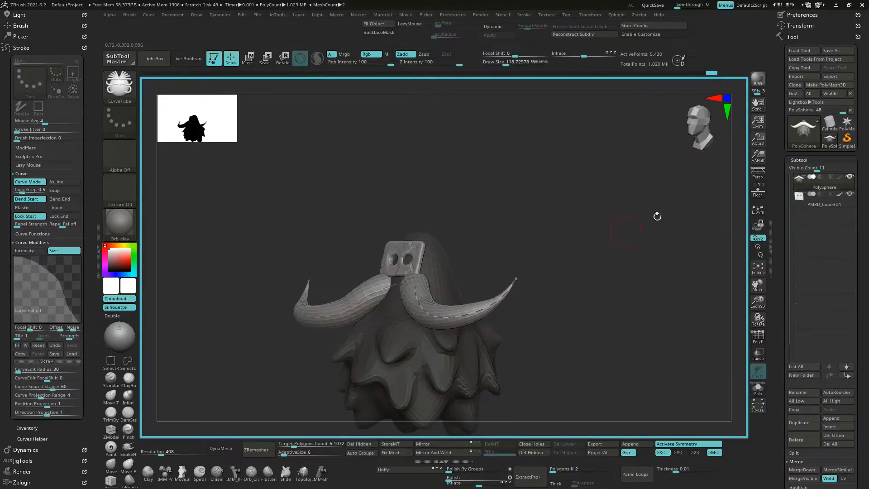
{"action": "left_click", "coordinate": [706, 144]}
{"action": "left_click", "coordinate": [698, 152]}
{"action": "left_click", "coordinate": [690, 145]}
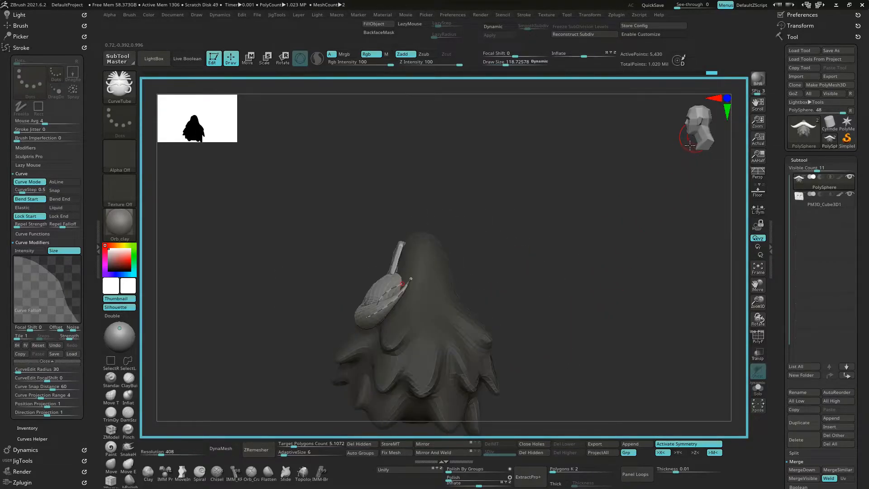
{"action": "left_click", "coordinate": [701, 144]}
{"action": "left_click", "coordinate": [714, 139]}
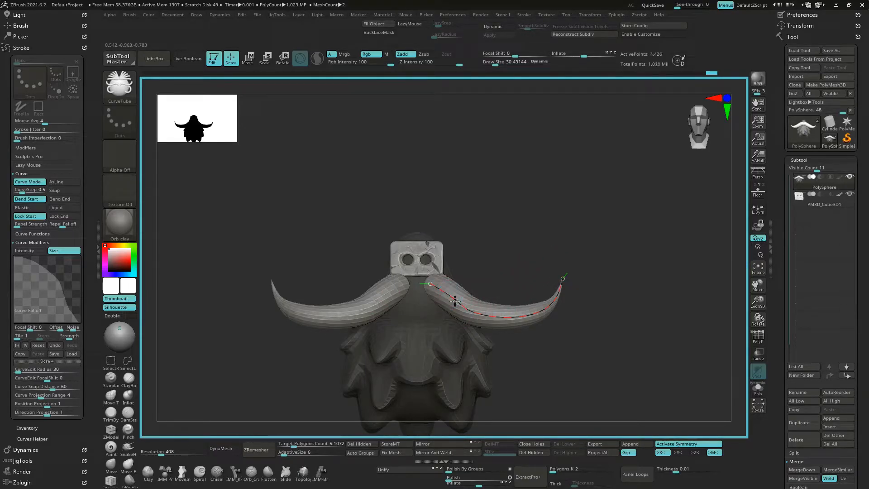
- Try repeating the last curve edit many times on the horn tube near its base
{"action": "left_click", "coordinate": [455, 301]}
{"action": "left_click", "coordinate": [455, 301]}
{"action": "left_click", "coordinate": [455, 301]}
{"action": "left_click", "coordinate": [455, 301]}
{"action": "left_click", "coordinate": [455, 301]}
{"action": "key", "text": "1"}
{"action": "key", "text": "1"}
{"action": "key", "text": "1"}
{"action": "key", "text": "1"}
{"action": "key", "text": "1"}
{"action": "key", "text": "1"}
{"action": "key", "text": "1"}
{"action": "key", "text": "1"}
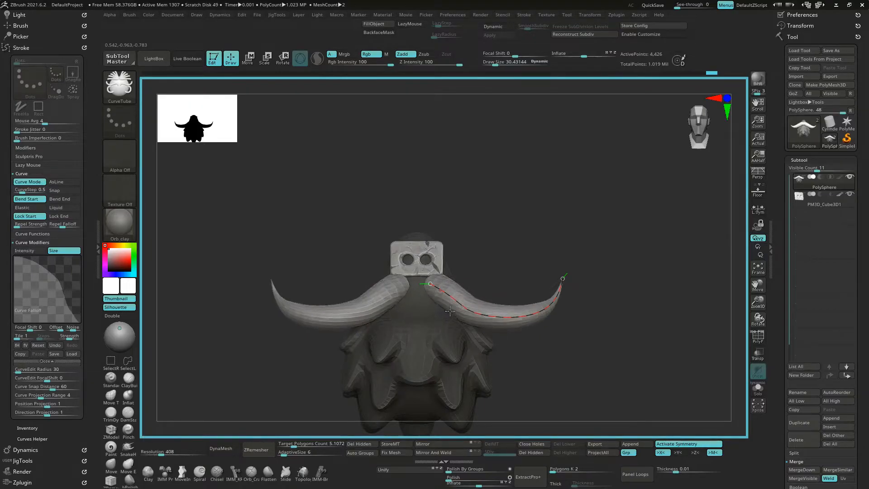
{"action": "key", "text": "1"}
{"action": "key", "text": "1"}
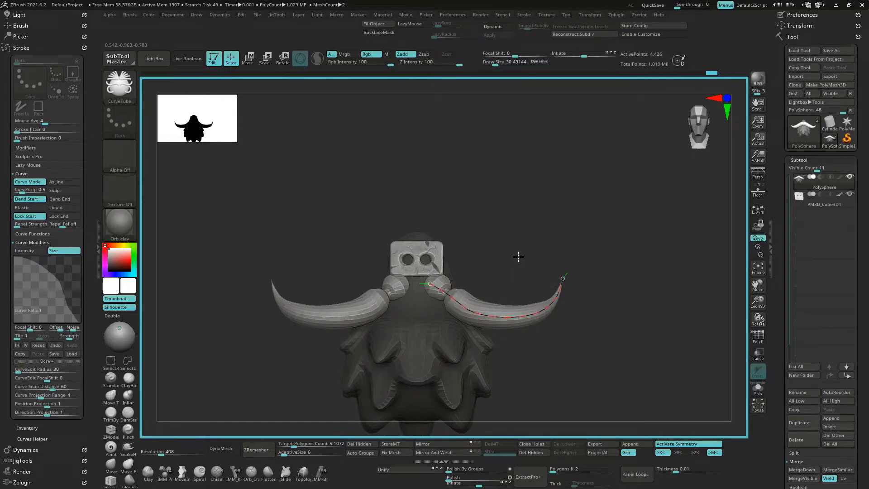
{"action": "key", "text": "1"}
{"action": "key", "text": "1"}
- Adjust the horn curve near its base to rebuild a continuous tube, and raise its tip upward and inward
{"action": "left_click_drag", "start_coordinate": [504, 277], "coordinate": [525, 268]}
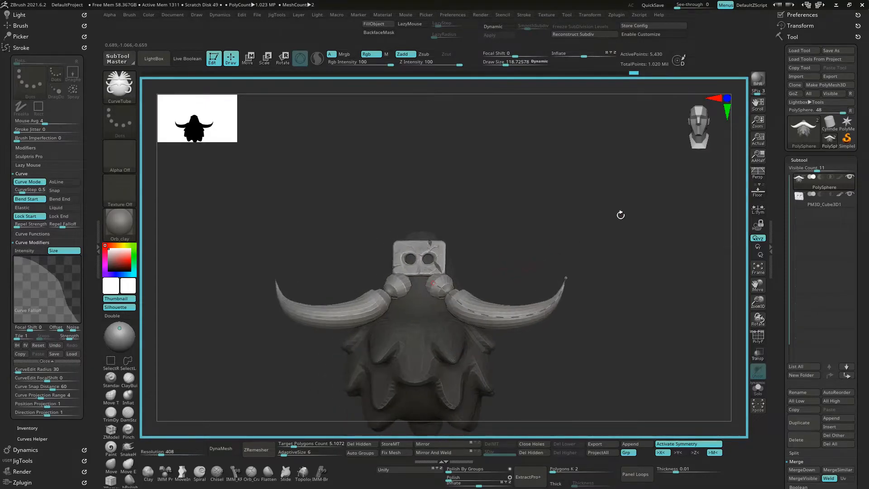
{"action": "left_click", "coordinate": [708, 143]}
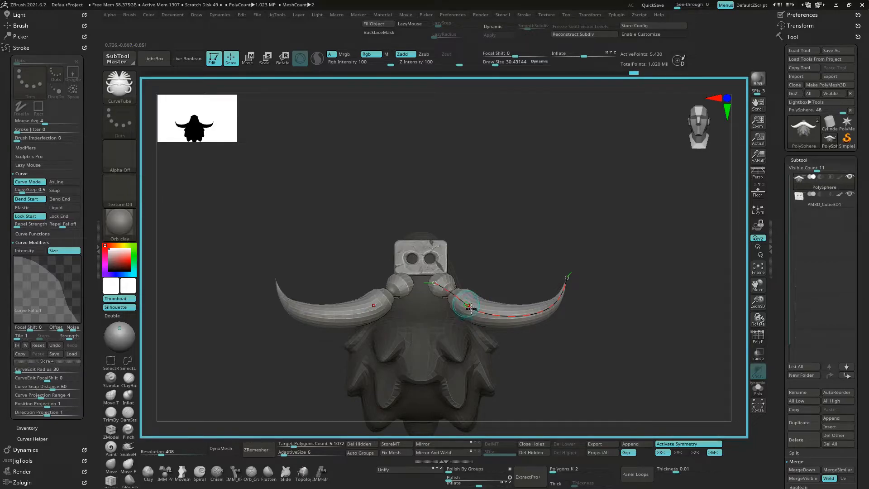
{"action": "left_click_drag", "start_coordinate": [469, 308], "coordinate": [476, 310]}
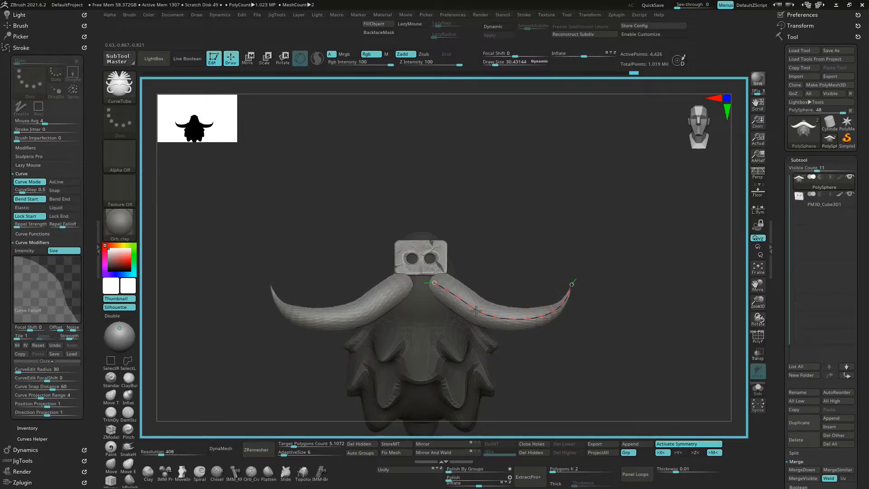
{"action": "left_click_drag", "start_coordinate": [573, 285], "coordinate": [565, 261]}
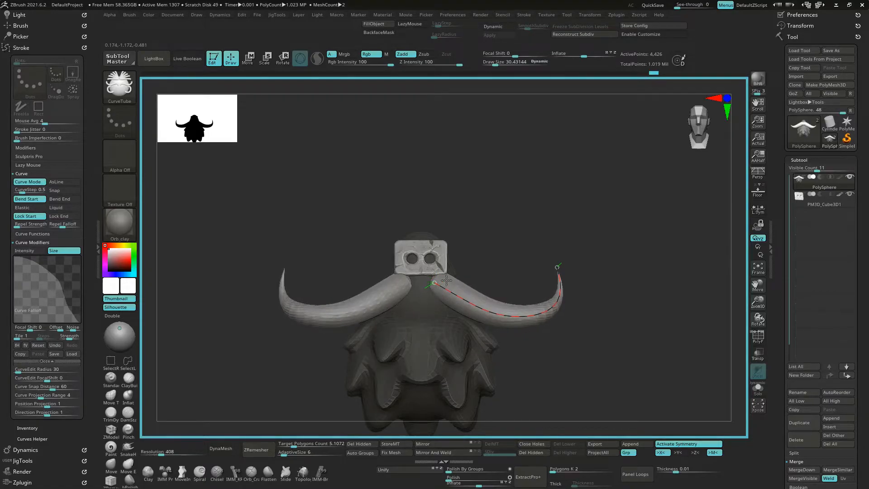
{"action": "mouse_move", "coordinate": [467, 258]}
{"action": "left_mouse_down"}
{"action": "mouse_move", "coordinate": [433, 304]}
{"action": "mouse_move", "coordinate": [449, 287]}
{"action": "left_mouse_up"}
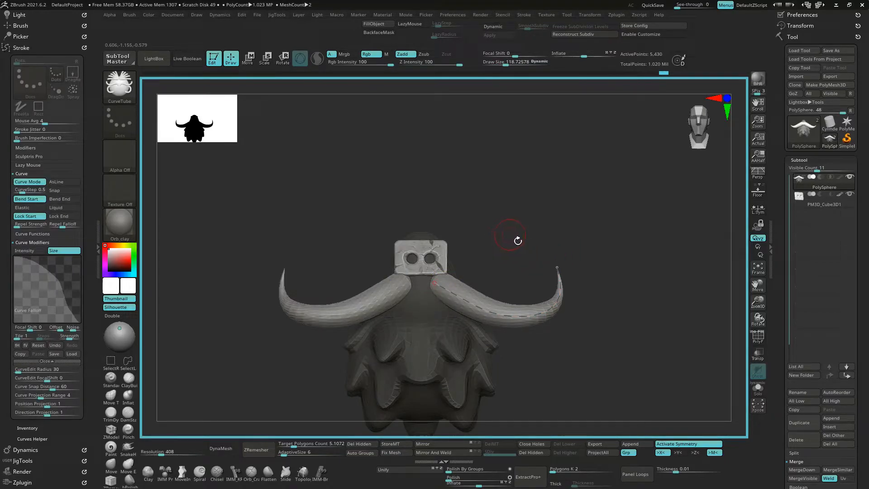
{"action": "mouse_move", "coordinate": [517, 235]}
{"action": "left_mouse_down"}
{"action": "mouse_move", "coordinate": [414, 255]}
{"action": "mouse_move", "coordinate": [522, 229]}
{"action": "left_mouse_up"}
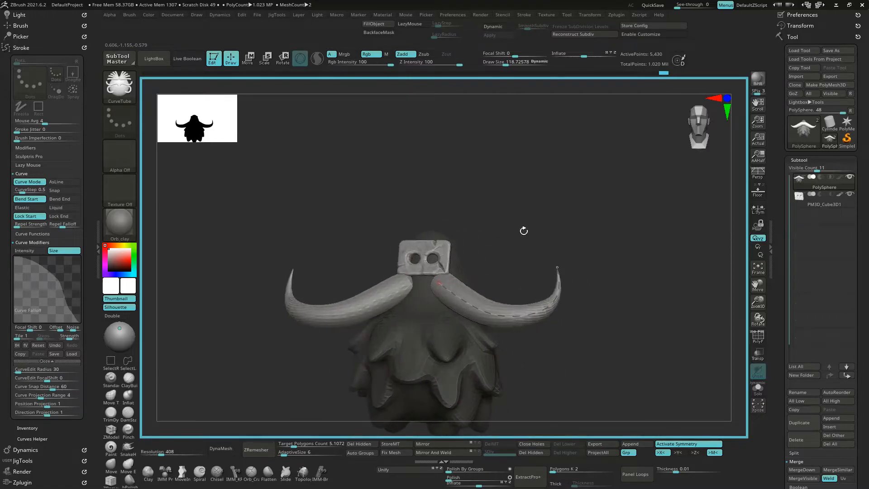
- Push the upper part of the horn curve forward from the body and adjust its base under the face plate
{"action": "left_click", "coordinate": [690, 143]}
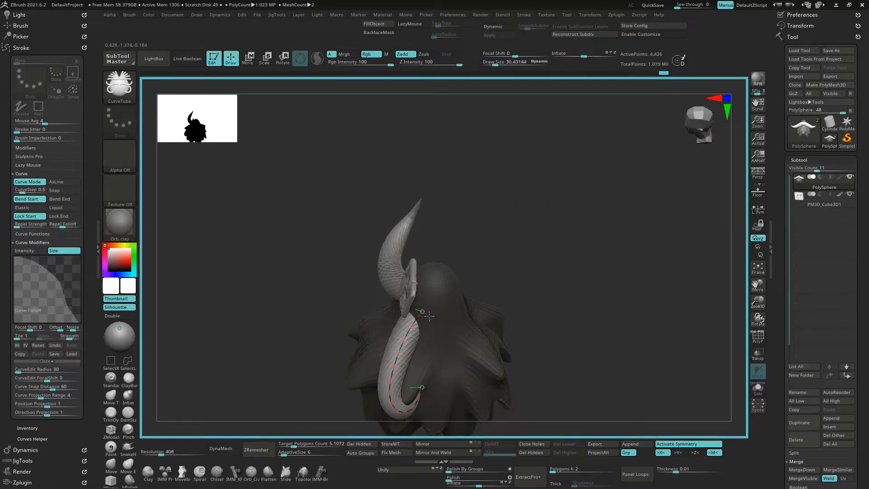
{"action": "left_click_drag", "start_coordinate": [413, 337], "coordinate": [399, 337]}
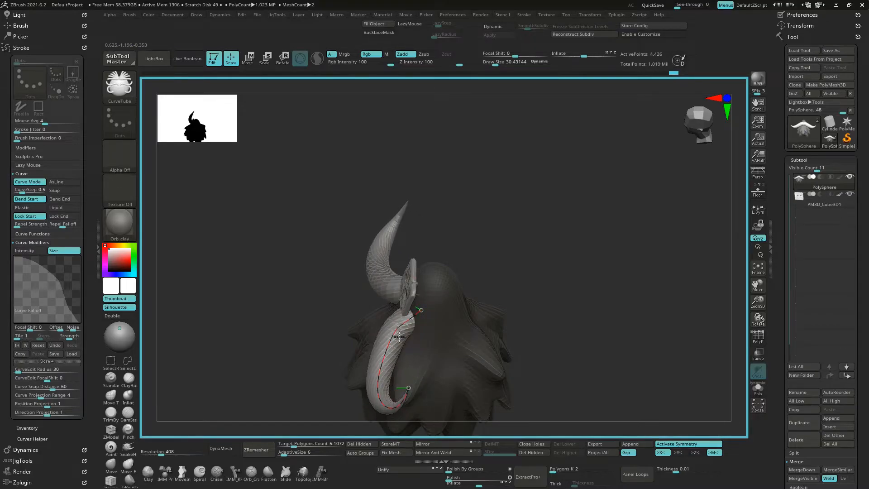
{"action": "left_click", "coordinate": [699, 123]}
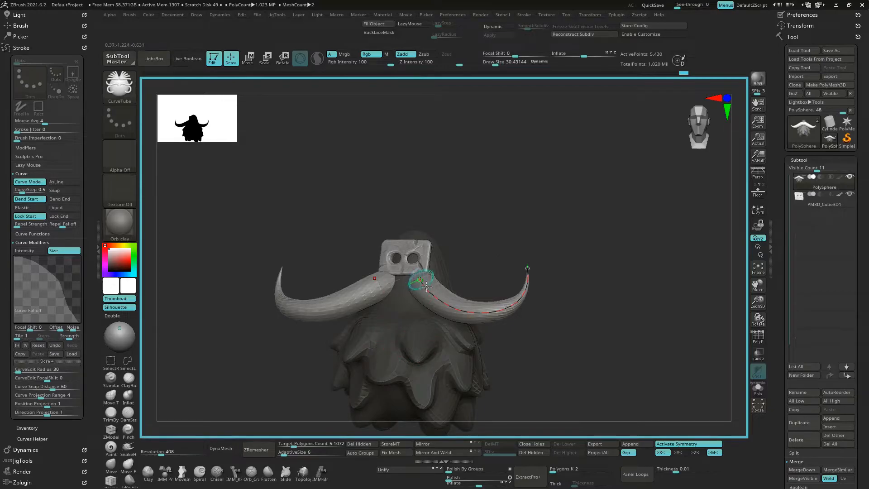
{"action": "left_click_drag", "start_coordinate": [469, 270], "coordinate": [483, 258], "text": "shift"}
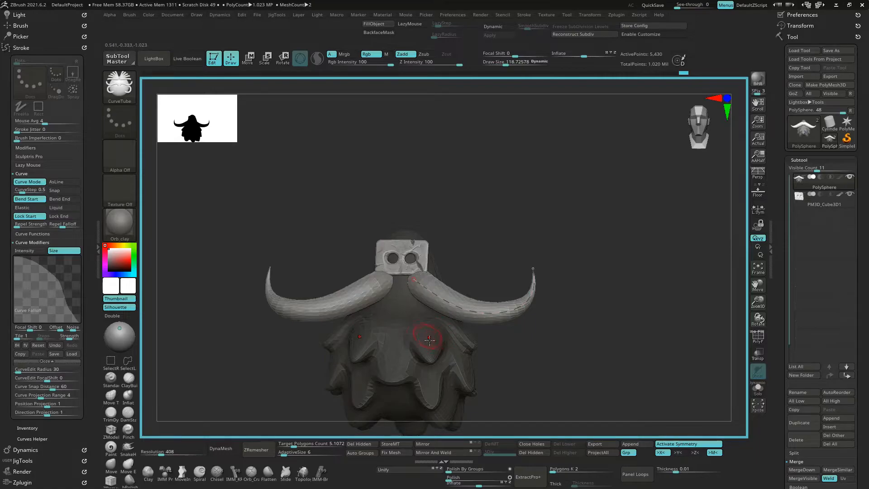
- Display the polyframe to check the polygroups of the horn tubes and body, and hide it again
{"action": "left_click_drag", "start_coordinate": [519, 246], "coordinate": [736, 312]}
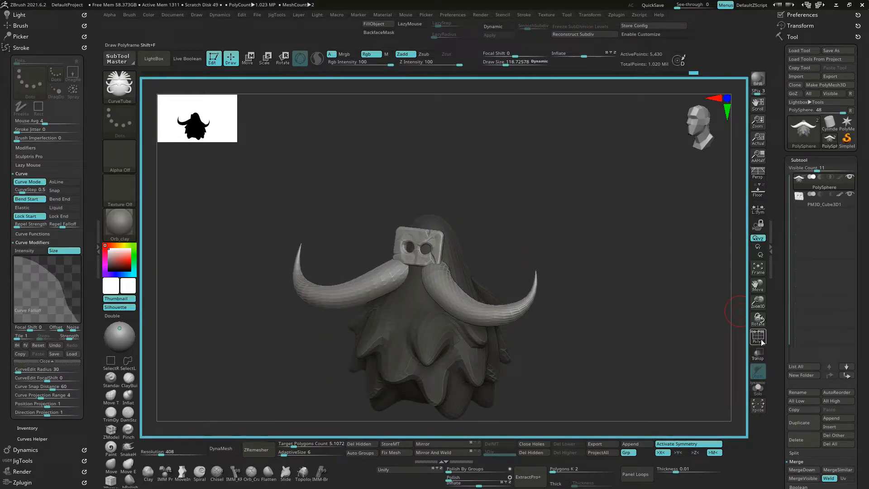
{"action": "left_click", "coordinate": [758, 336]}
{"action": "left_click_drag", "start_coordinate": [613, 338], "coordinate": [742, 343]}
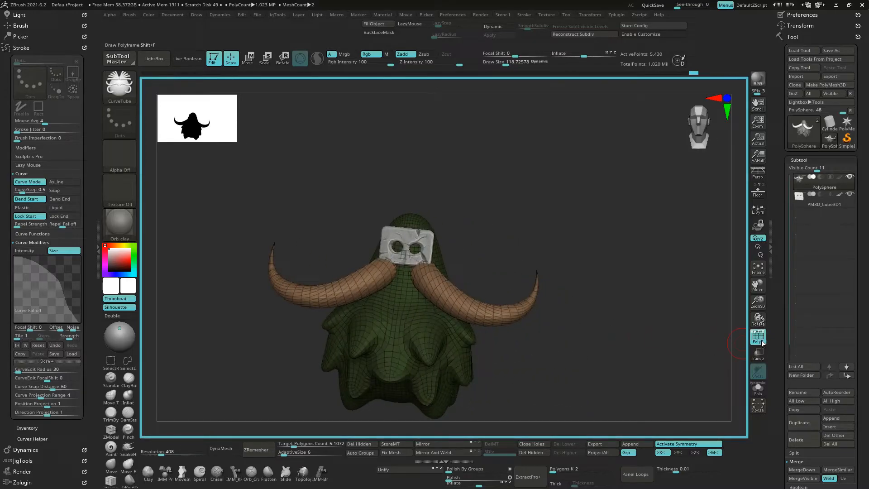
{"action": "left_click", "coordinate": [758, 337]}
{"action": "mouse_move", "coordinate": [617, 225]}
{"action": "left_mouse_down"}
{"action": "mouse_move", "coordinate": [648, 213]}
{"action": "mouse_move", "coordinate": [615, 226]}
{"action": "left_mouse_up"}
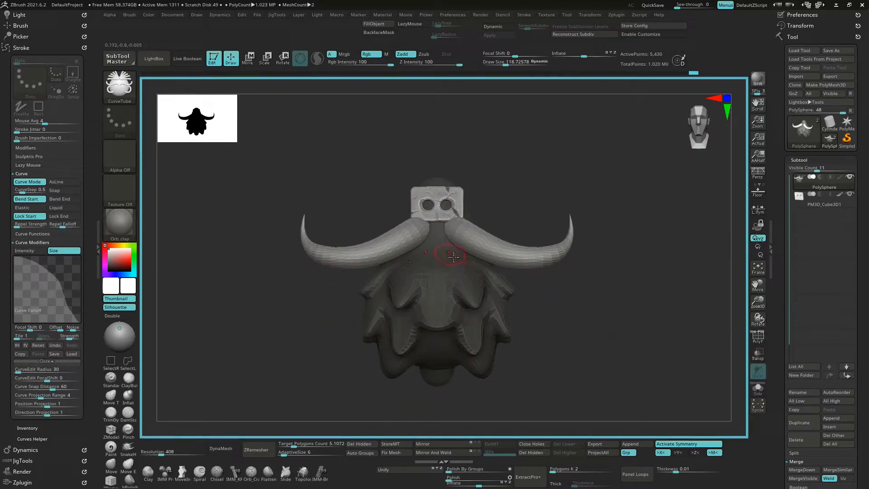
- Draw a second, shorter mirrored pair of tubes below the horns, running down and outward over the chest
{"action": "mouse_move", "coordinate": [487, 295]}
{"action": "left_mouse_down"}
{"action": "mouse_move", "coordinate": [556, 329]}
{"action": "mouse_move", "coordinate": [626, 287]}
{"action": "mouse_move", "coordinate": [583, 310]}
{"action": "mouse_move", "coordinate": [546, 316]}
{"action": "mouse_move", "coordinate": [660, 198]}
{"action": "left_mouse_up"}
{"action": "mouse_move", "coordinate": [408, 358]}
{"action": "left_mouse_down"}
{"action": "mouse_move", "coordinate": [292, 333]}
{"action": "mouse_move", "coordinate": [249, 356]}
{"action": "mouse_move", "coordinate": [269, 355]}
{"action": "left_mouse_up"}
{"action": "left_click_drag", "start_coordinate": [572, 261], "coordinate": [710, 143], "text": "shift"}
{"action": "left_click_drag", "start_coordinate": [511, 261], "coordinate": [634, 299], "text": "alt"}
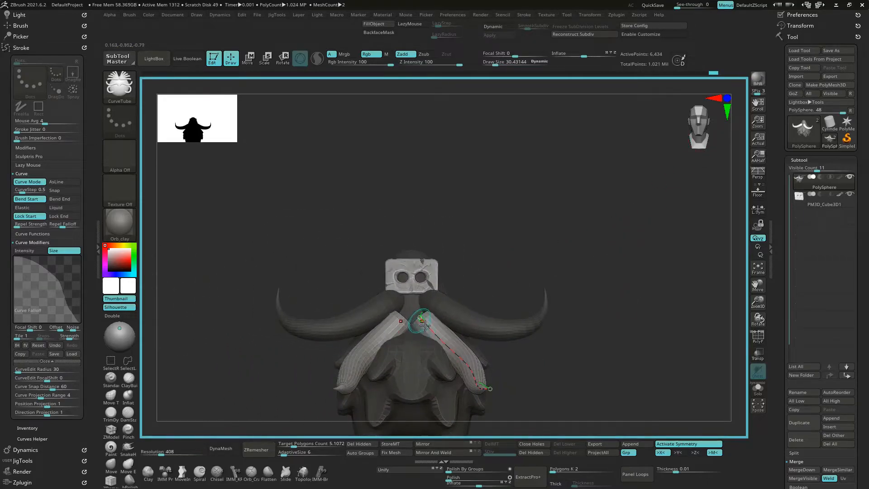
- Move the base of the second tube toward the centre and bend its middle section in the side view
{"action": "left_click", "coordinate": [425, 325]}
{"action": "mouse_move", "coordinate": [504, 311]}
{"action": "left_mouse_down"}
{"action": "mouse_move", "coordinate": [441, 314]}
{"action": "mouse_move", "coordinate": [454, 325]}
{"action": "mouse_move", "coordinate": [425, 338]}
{"action": "mouse_move", "coordinate": [394, 313]}
{"action": "mouse_move", "coordinate": [384, 324]}
{"action": "mouse_move", "coordinate": [424, 327]}
{"action": "mouse_move", "coordinate": [412, 336]}
{"action": "left_mouse_up"}
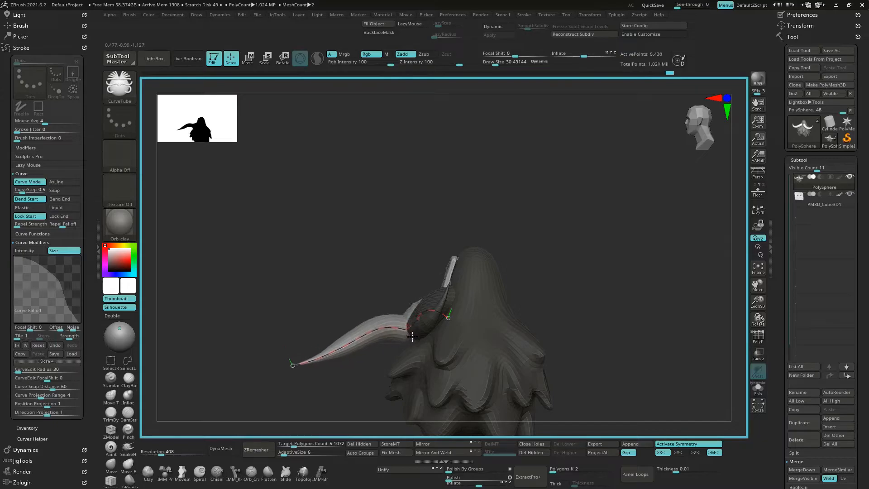
{"action": "mouse_move", "coordinate": [566, 312]}
{"action": "left_mouse_down"}
{"action": "mouse_move", "coordinate": [626, 295]}
{"action": "mouse_move", "coordinate": [568, 300]}
{"action": "mouse_move", "coordinate": [620, 379]}
{"action": "left_mouse_up"}
{"action": "mouse_move", "coordinate": [666, 202]}
{"action": "left_mouse_down"}
{"action": "mouse_move", "coordinate": [661, 194]}
{"action": "mouse_move", "coordinate": [677, 203]}
{"action": "mouse_move", "coordinate": [703, 140]}
{"action": "mouse_move", "coordinate": [599, 213]}
{"action": "left_mouse_up"}
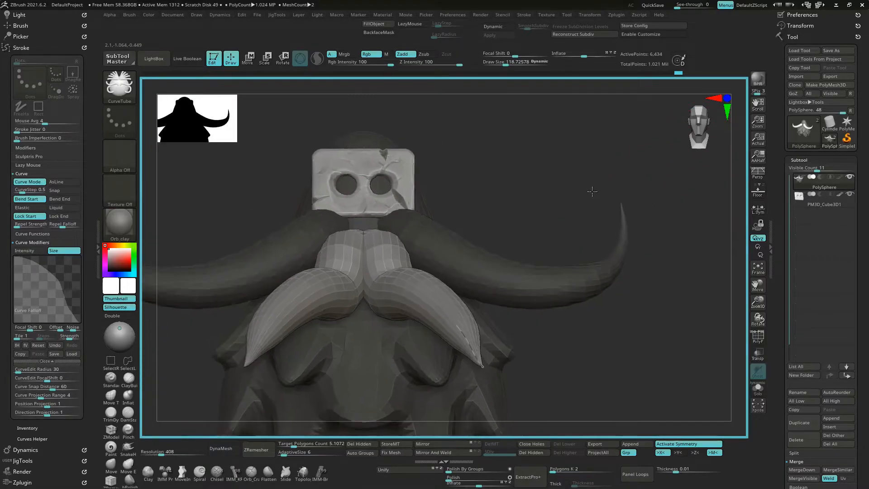
- Reduce the draw size to about 54 and update the second tube pair to the thinner size
{"action": "key", "text": "s"}
{"action": "left_click_drag", "start_coordinate": [517, 247], "coordinate": [512, 247]}
{"action": "left_click", "coordinate": [435, 297]}
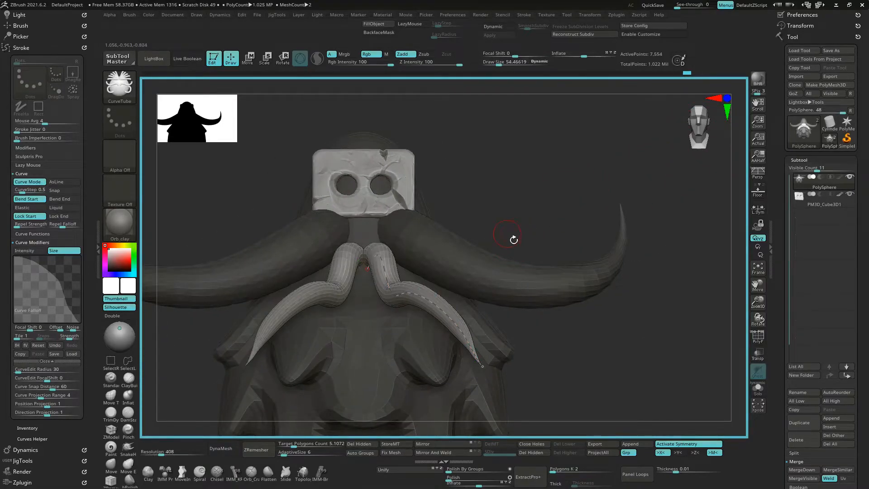
- Reshape the second tube pair by smoothing its middle bend and pulling the lower sections farther down over the chest
{"action": "left_click_drag", "start_coordinate": [498, 218], "coordinate": [491, 242]}
{"action": "left_click_drag", "start_coordinate": [381, 300], "coordinate": [404, 356]}
{"action": "left_click_drag", "start_coordinate": [338, 279], "coordinate": [336, 257]}
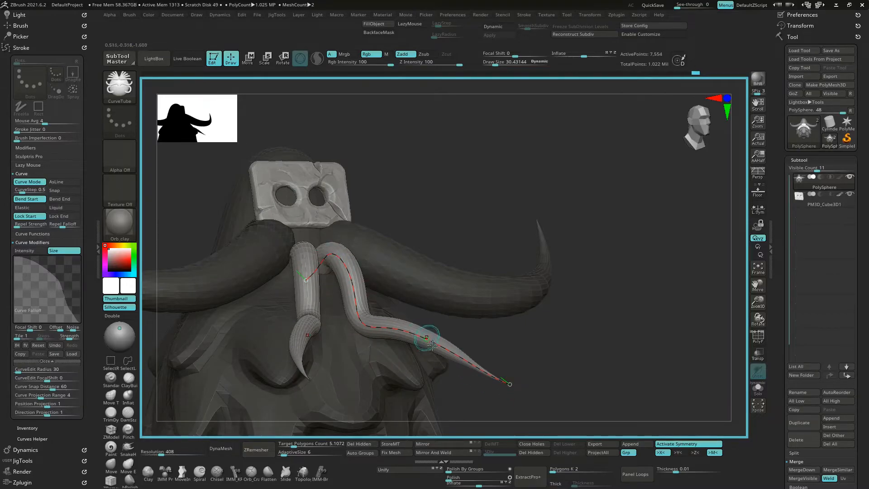
{"action": "left_click_drag", "start_coordinate": [435, 349], "coordinate": [447, 383]}
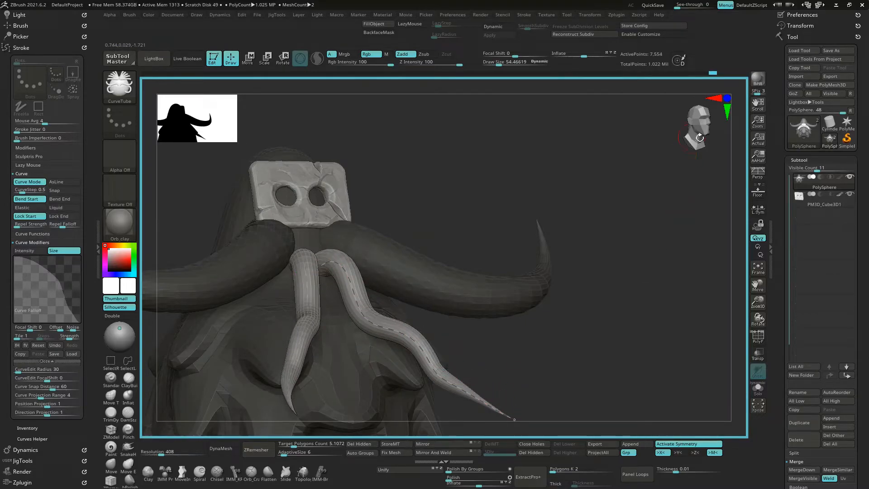
- Pull the lower ends of the second tube pair slightly forward, away from the chest, in the side view
{"action": "left_click_drag", "start_coordinate": [699, 139], "coordinate": [691, 139]}
{"action": "left_click_drag", "start_coordinate": [637, 244], "coordinate": [641, 223], "text": "alt"}
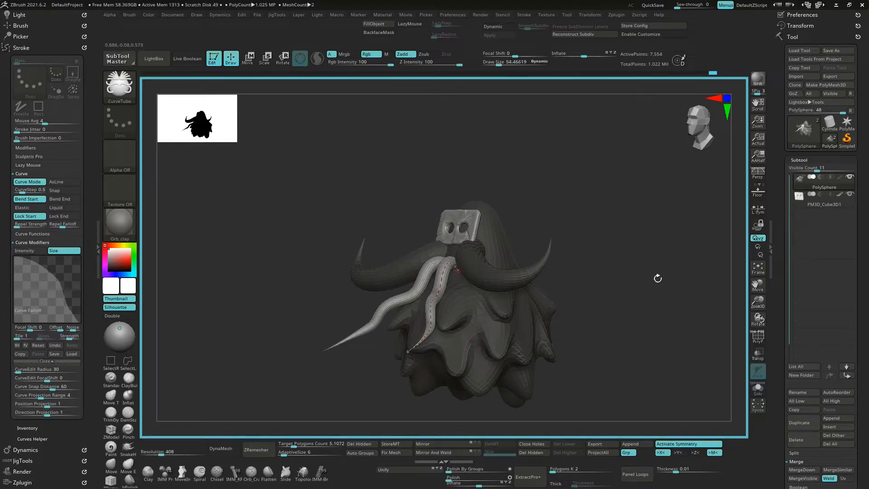
{"action": "left_click_drag", "start_coordinate": [603, 278], "coordinate": [520, 295]}
{"action": "left_click_drag", "start_coordinate": [381, 360], "coordinate": [362, 358]}
{"action": "mouse_move", "coordinate": [714, 131]}
{"action": "left_mouse_down"}
{"action": "mouse_move", "coordinate": [728, 143]}
{"action": "mouse_move", "coordinate": [716, 142]}
{"action": "left_mouse_up"}
{"action": "left_click", "coordinate": [586, 328]}
- Examine the shape of both tube pairs and how they sit on the face from the front and side angles
{"action": "left_click_drag", "start_coordinate": [604, 270], "coordinate": [564, 188], "text": "alt"}
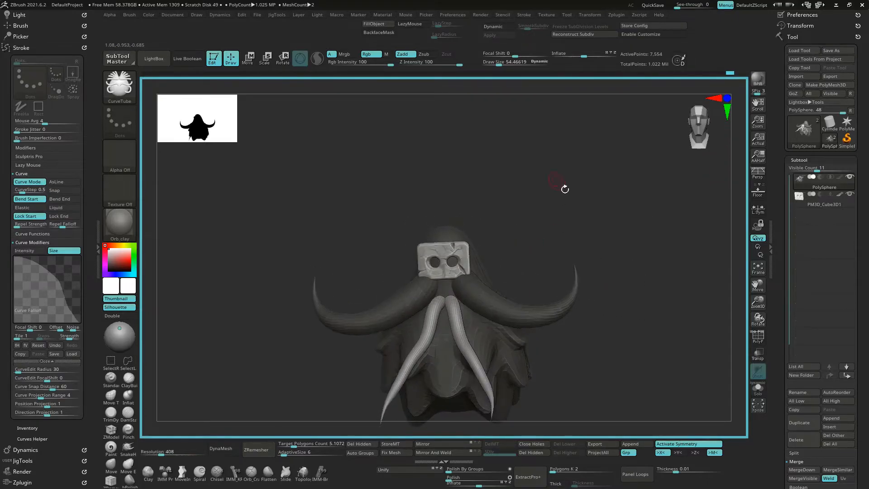
{"action": "left_click_drag", "start_coordinate": [744, 135], "coordinate": [718, 133], "text": "shift"}
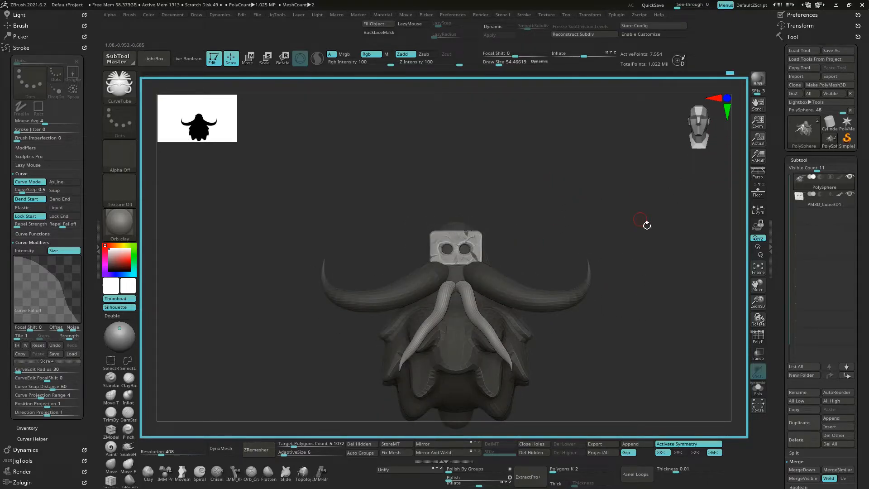
{"action": "left_click_drag", "start_coordinate": [629, 241], "coordinate": [531, 249]}
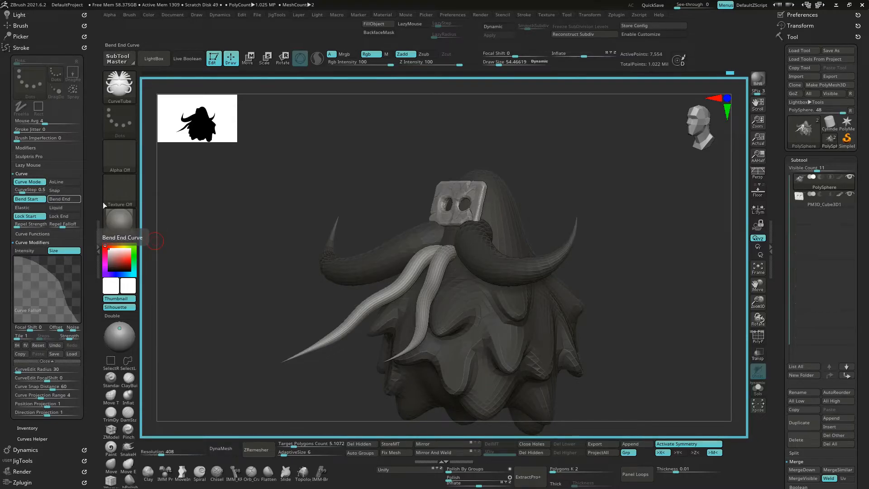
{"action": "left_click_drag", "start_coordinate": [555, 194], "coordinate": [443, 236]}
{"action": "left_click", "coordinate": [711, 135]}
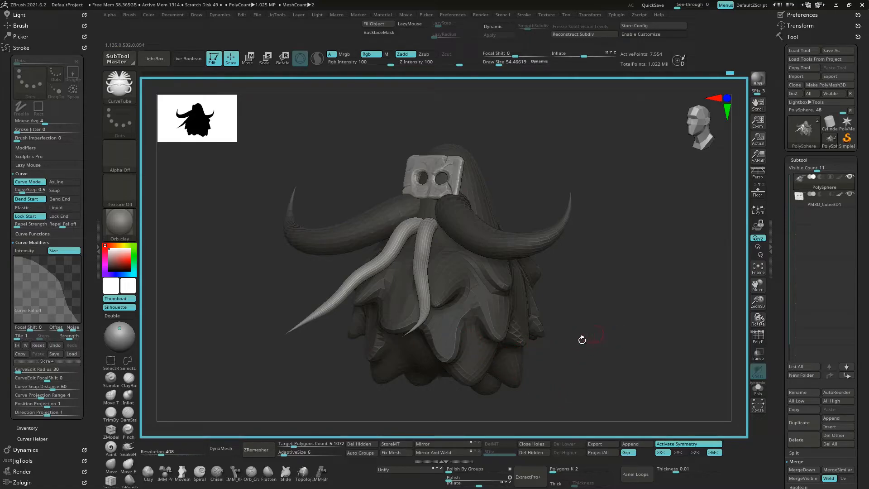
{"action": "left_click_drag", "start_coordinate": [584, 342], "coordinate": [620, 322]}
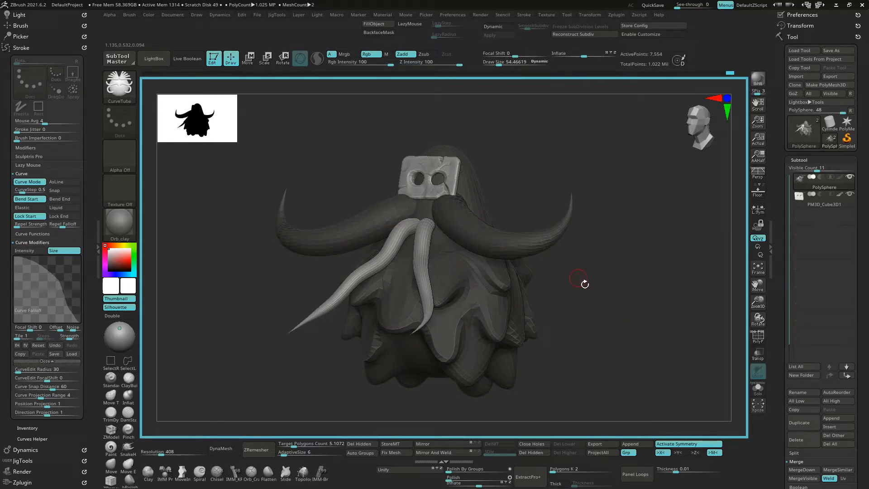
{"action": "left_click_drag", "start_coordinate": [682, 161], "coordinate": [567, 184]}
{"action": "left_click_drag", "start_coordinate": [654, 169], "coordinate": [706, 134]}
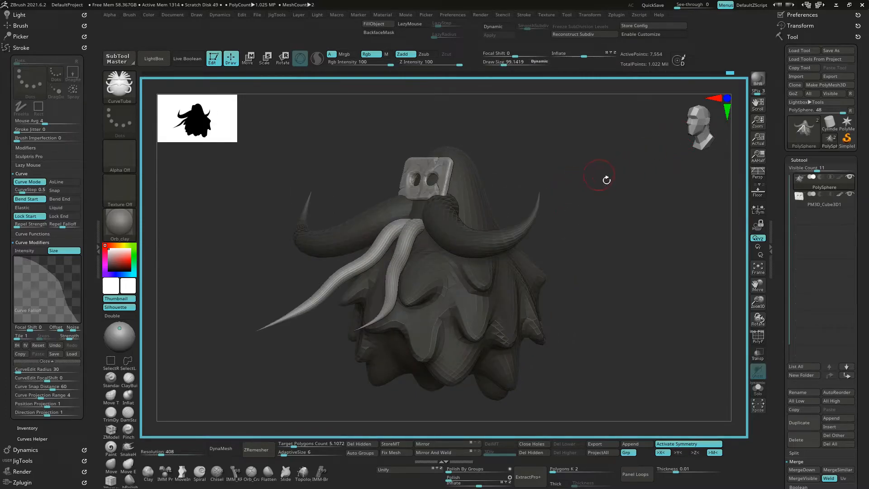
- Raise the draw size to about 151 and draw a third, much thicker mirrored tube pair outward across the body
{"action": "key", "text": "s"}
{"action": "left_click_drag", "start_coordinate": [456, 217], "coordinate": [462, 216]}
{"action": "left_click_drag", "start_coordinate": [524, 202], "coordinate": [542, 194]}
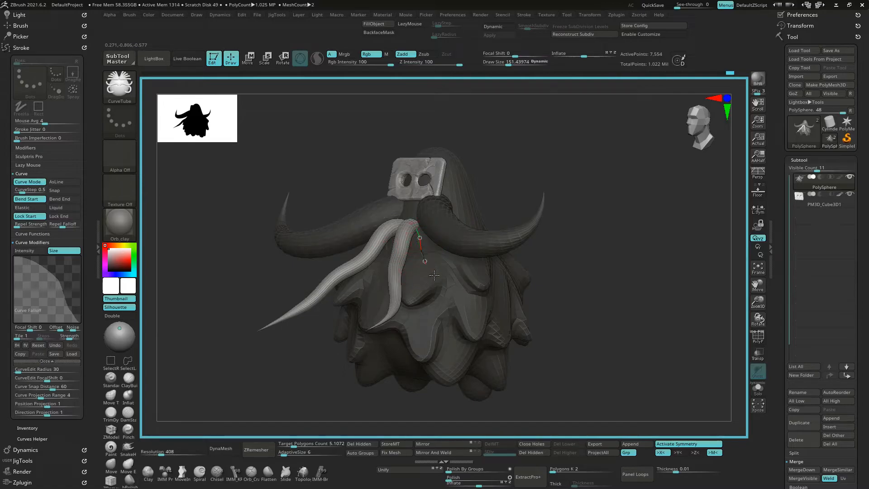
{"action": "left_click_drag", "start_coordinate": [613, 329], "coordinate": [613, 329]}
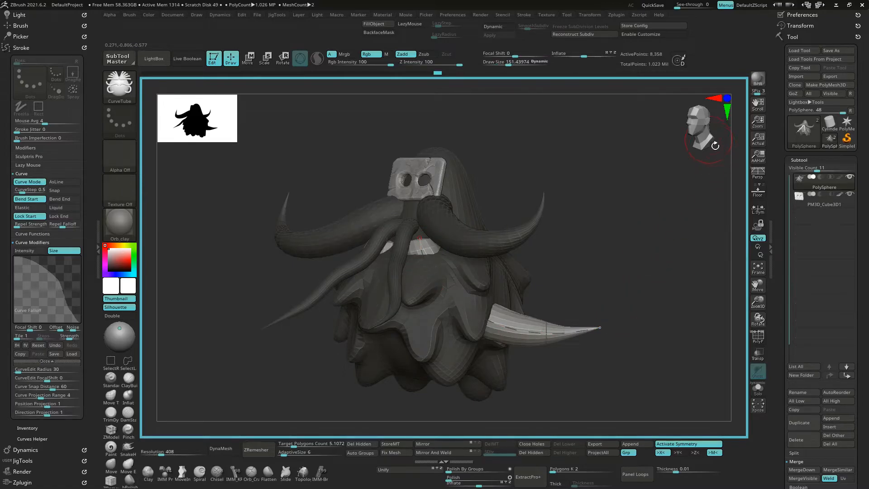
- Straighten the thick tube pair in the front view and move its bases up to the head beside the mask
{"action": "left_click_drag", "start_coordinate": [716, 146], "coordinate": [705, 145], "text": "shift"}
{"action": "left_click_drag", "start_coordinate": [595, 330], "coordinate": [745, 214]}
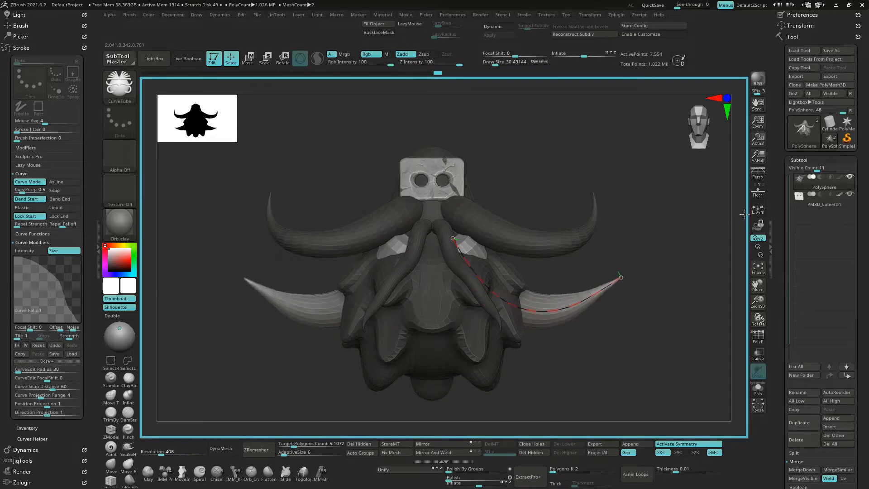
{"action": "left_click_drag", "start_coordinate": [621, 277], "coordinate": [645, 340]}
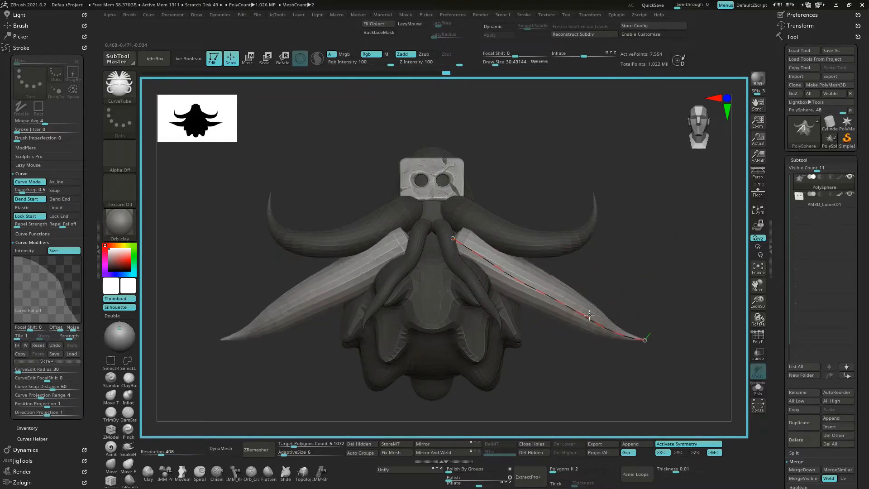
{"action": "left_click_drag", "start_coordinate": [590, 315], "coordinate": [599, 319]}
{"action": "left_click_drag", "start_coordinate": [456, 242], "coordinate": [452, 161]}
- Move the bases of the thick tube pair back onto the head in the side view
{"action": "left_click_drag", "start_coordinate": [690, 140], "coordinate": [659, 141]}
{"action": "left_click_drag", "start_coordinate": [393, 165], "coordinate": [451, 172]}
{"action": "left_click_drag", "start_coordinate": [695, 139], "coordinate": [717, 136]}
{"action": "left_click_drag", "start_coordinate": [640, 151], "coordinate": [637, 213], "text": "alt"}
{"action": "left_click_drag", "start_coordinate": [681, 137], "coordinate": [697, 136], "text": "shift"}
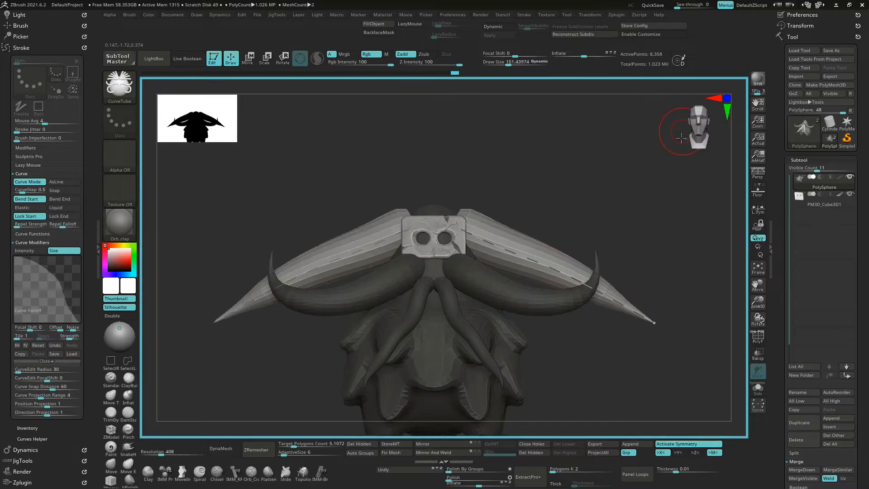
- Bend the thick tube pair upward into curved horns and tuck the bases in behind the mask
{"action": "left_click_drag", "start_coordinate": [654, 323], "coordinate": [596, 167]}
{"action": "left_click_drag", "start_coordinate": [626, 238], "coordinate": [607, 288], "text": "alt"}
{"action": "left_click_drag", "start_coordinate": [438, 279], "coordinate": [427, 287]}
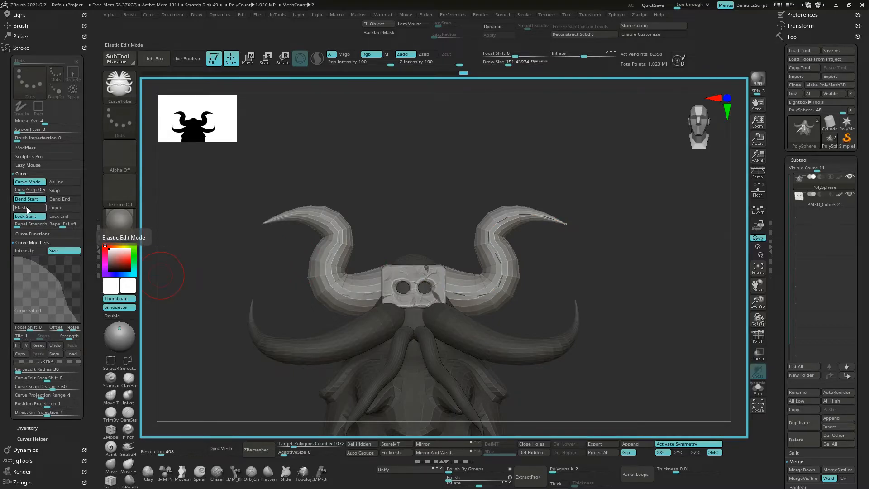
- Shorten the upper horns by pulling their tips inward with Elastic curve editing, and turn Elastic off again
{"action": "left_click", "coordinate": [29, 208]}
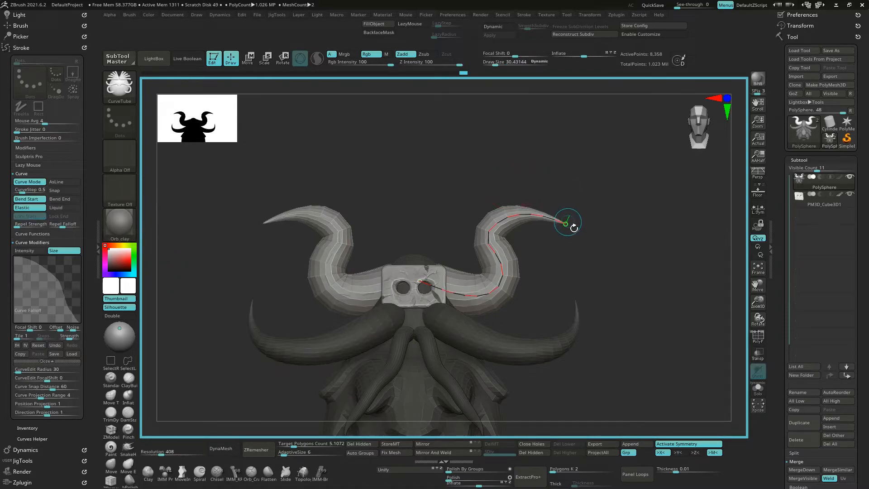
{"action": "mouse_move", "coordinate": [560, 222]}
{"action": "left_mouse_down"}
{"action": "mouse_move", "coordinate": [504, 228]}
{"action": "mouse_move", "coordinate": [505, 283]}
{"action": "mouse_move", "coordinate": [468, 297]}
{"action": "left_mouse_up"}
{"action": "left_click_drag", "start_coordinate": [544, 194], "coordinate": [516, 193]}
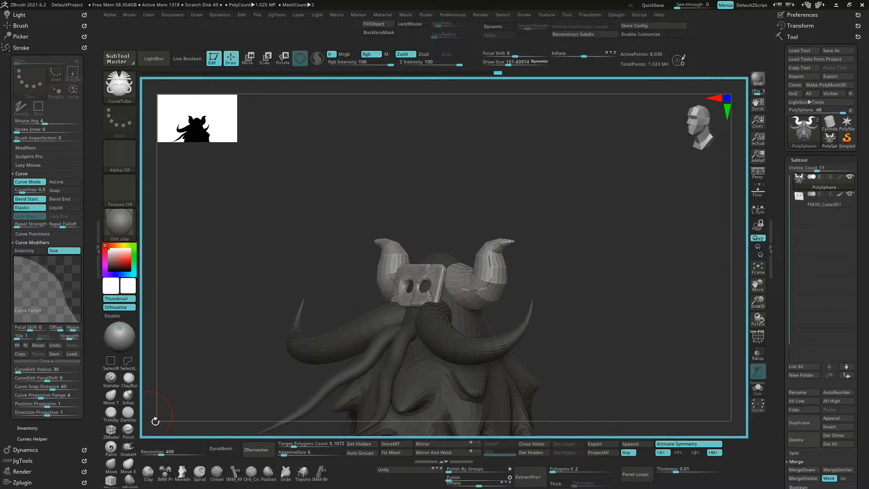
{"action": "left_click", "coordinate": [44, 208]}
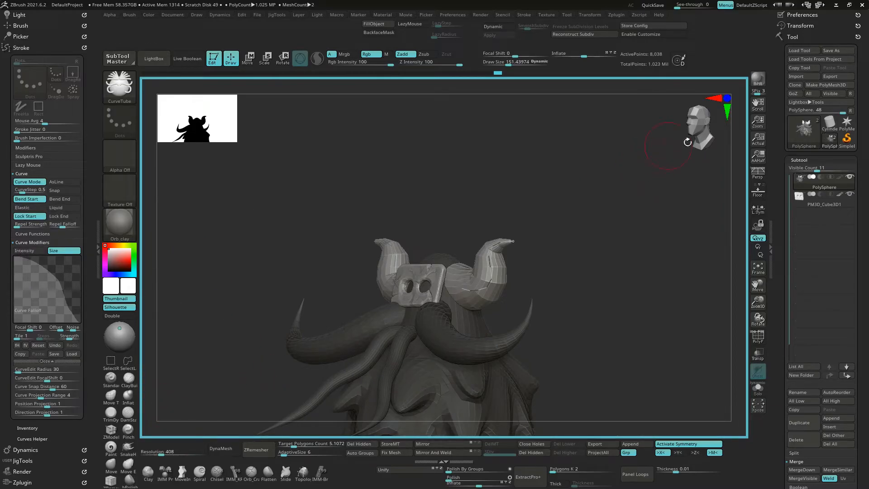
{"action": "left_click", "coordinate": [709, 121]}
{"action": "mouse_move", "coordinate": [547, 242]}
{"action": "left_mouse_down"}
{"action": "mouse_move", "coordinate": [547, 232]}
{"action": "mouse_move", "coordinate": [540, 244]}
{"action": "left_mouse_up"}
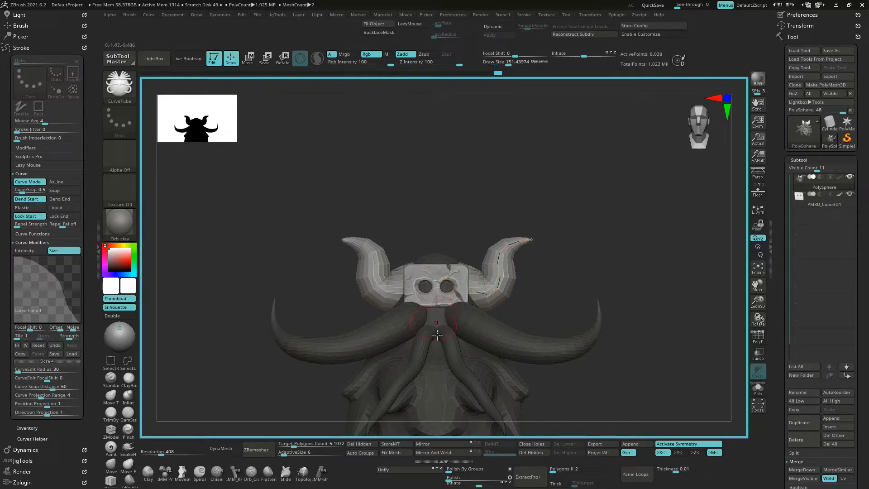
- Display the polyframe to check the polygroups of the upper horns, and hide it again
{"action": "left_click_drag", "start_coordinate": [617, 265], "coordinate": [648, 337]}
{"action": "left_click", "coordinate": [759, 338]}
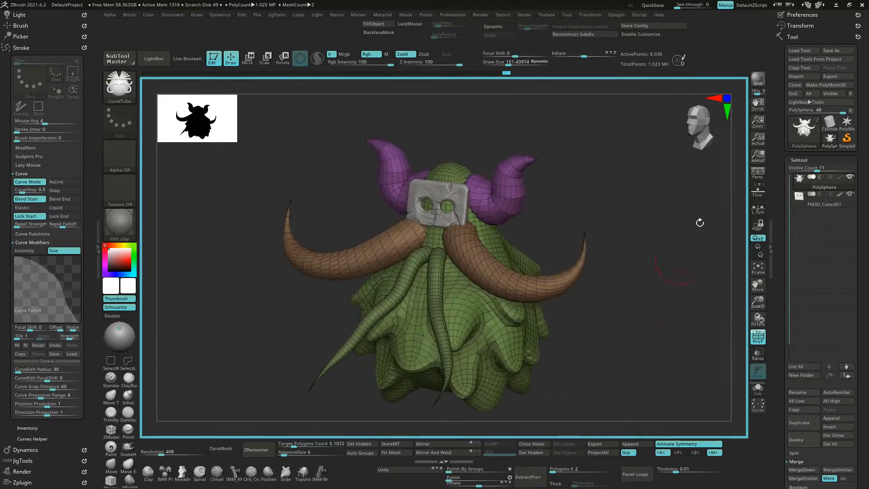
{"action": "left_click_drag", "start_coordinate": [703, 135], "coordinate": [706, 135]}
{"action": "left_click", "coordinate": [759, 343]}
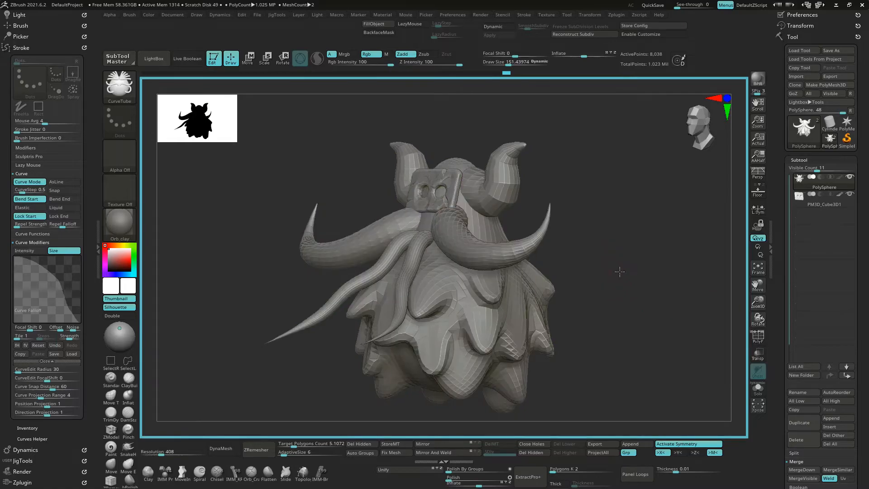
- Subdivide the creature mesh to subdivision level 4 and inspect the smoothed horns from several angles
{"action": "left_click_drag", "start_coordinate": [617, 268], "coordinate": [627, 262], "text": "shift"}
{"action": "key", "text": "ctrl"}
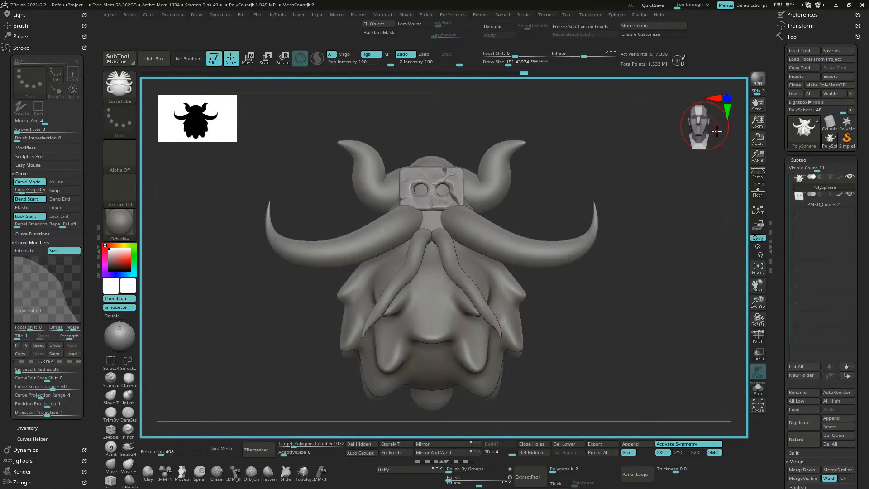
{"action": "left_click_drag", "start_coordinate": [717, 131], "coordinate": [617, 200]}
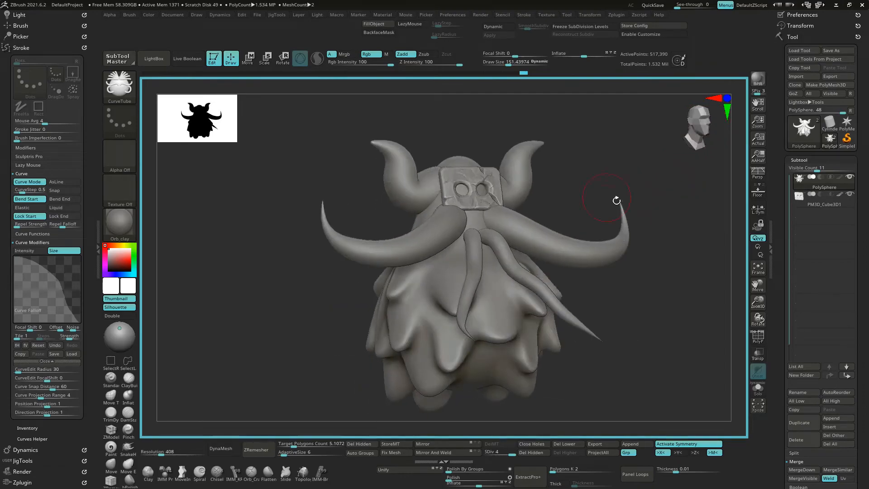
{"action": "left_click", "coordinate": [705, 153]}
{"action": "left_click_drag", "start_coordinate": [707, 144], "coordinate": [673, 195]}
- Step down to the lowest subdivision level and delete the higher levels
{"action": "key", "text": "shift"}
{"action": "key", "text": "shift+d"}
{"action": "key", "text": "shift+d"}
{"action": "left_click", "coordinate": [564, 453]}
- Display the polyframe, isolate the body's polygroup, and invert the visibility so that only the horns and moustache tubes are shown
{"action": "mouse_move", "coordinate": [652, 303]}
{"action": "left_mouse_down"}
{"action": "mouse_move", "coordinate": [642, 346]}
{"action": "mouse_move", "coordinate": [655, 340]}
{"action": "left_mouse_up"}
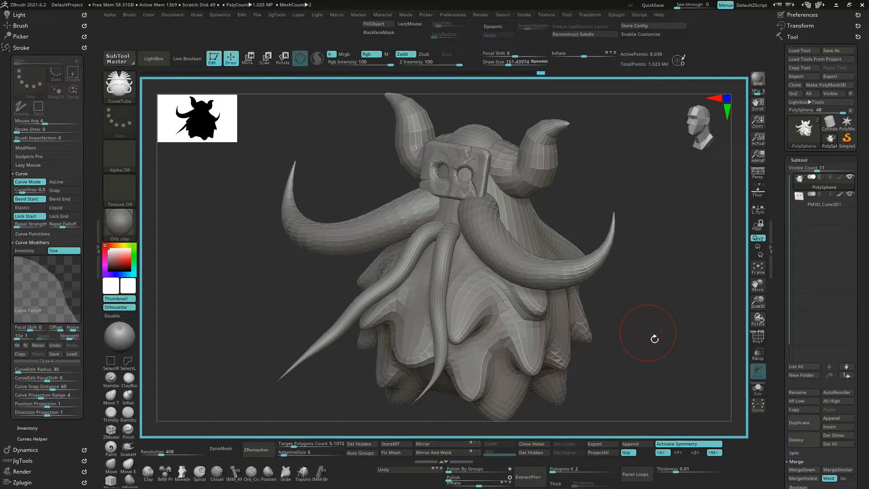
{"action": "left_click_drag", "start_coordinate": [632, 312], "coordinate": [644, 334]}
{"action": "left_click_drag", "start_coordinate": [631, 231], "coordinate": [688, 238]}
{"action": "left_click", "coordinate": [757, 338]}
{"action": "key", "text": "ctrl+shift"}
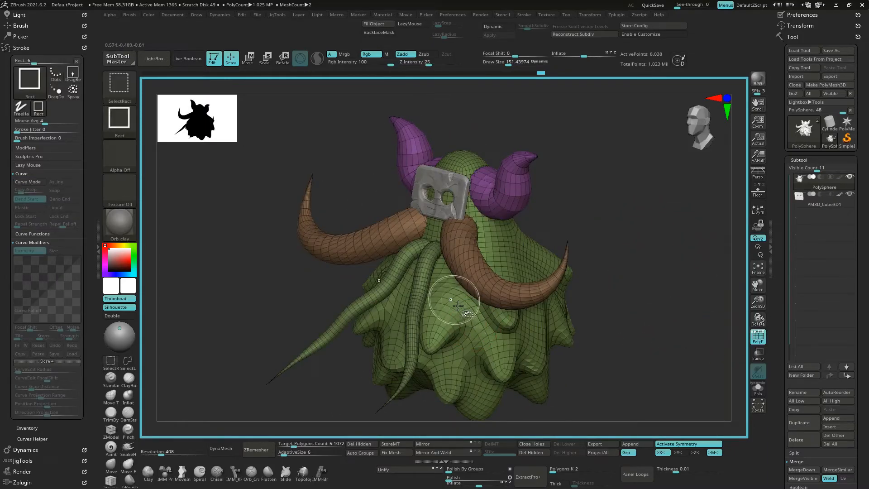
{"action": "left_click", "coordinate": [450, 312], "text": "ctrl+shift"}
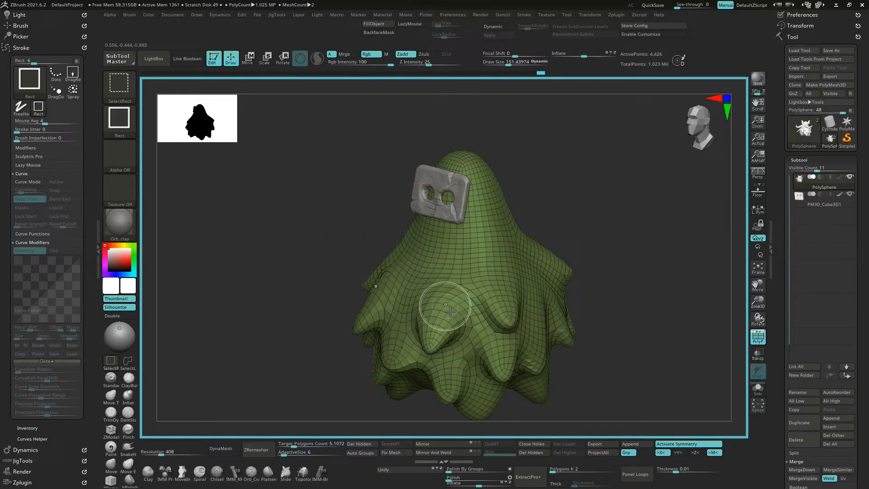
{"action": "left_click", "coordinate": [460, 316], "text": "ctrl+shift"}
{"action": "mouse_move", "coordinate": [652, 305]}
{"action": "left_mouse_down"}
{"action": "mouse_move", "coordinate": [677, 287]}
{"action": "mouse_move", "coordinate": [654, 333]}
{"action": "left_mouse_up"}
- Split the hidden body off into its own subtool, separate from the horns and tubes
{"action": "left_click_drag", "start_coordinate": [786, 384], "coordinate": [782, 319]}
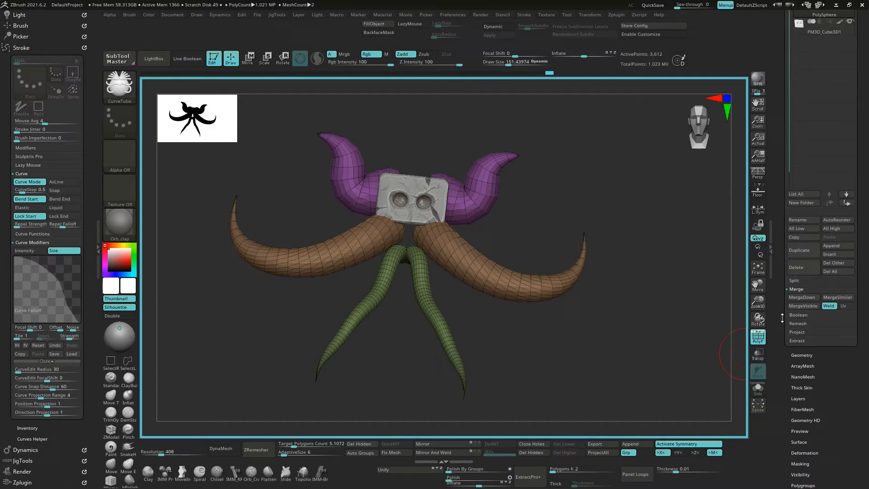
{"action": "left_click", "coordinate": [791, 313]}
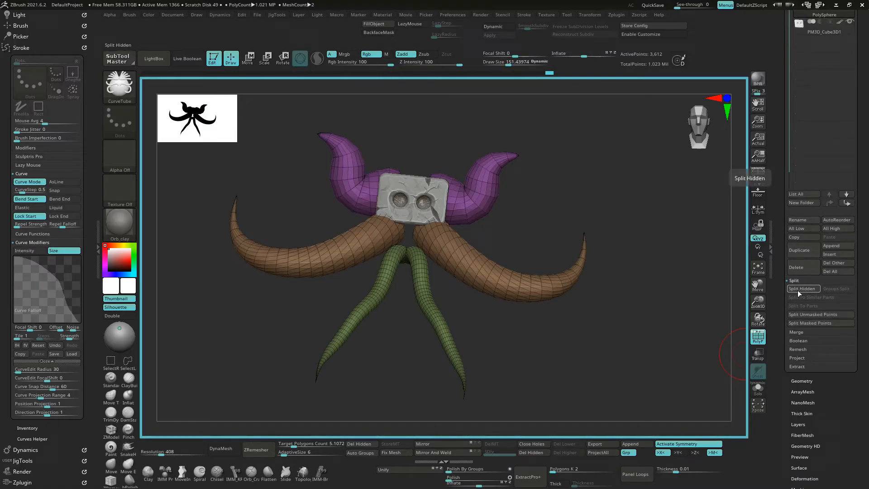
{"action": "left_click_drag", "start_coordinate": [699, 329], "coordinate": [628, 335]}
{"action": "scroll", "coordinate": [782, 159], "scroll_direction": "up", "scroll_amount": 5}
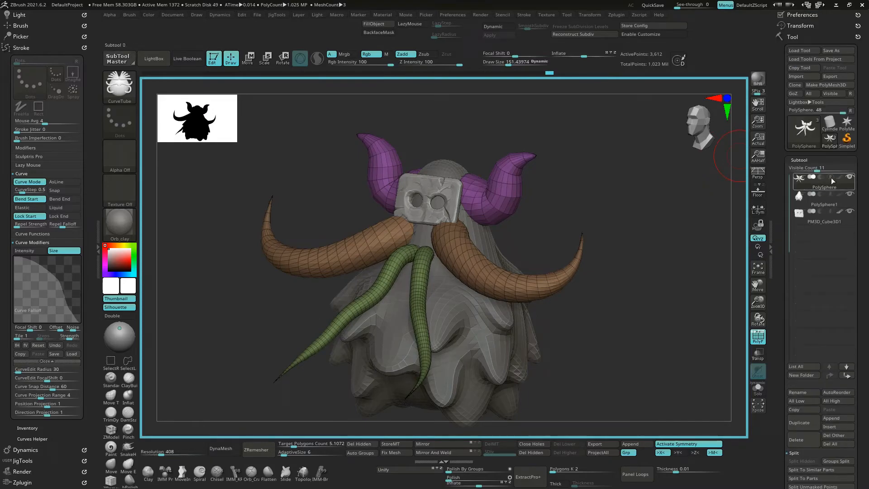
{"action": "left_click_drag", "start_coordinate": [640, 243], "coordinate": [664, 241]}
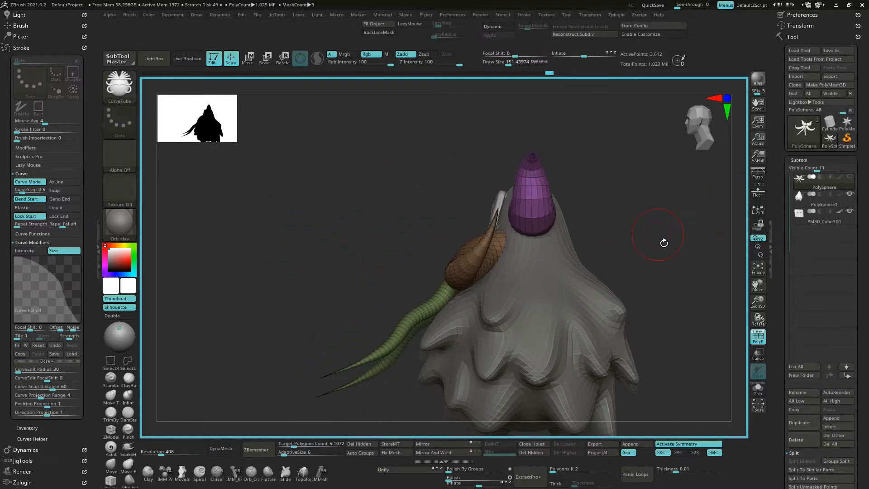
- Turn on transparency to see the horns and tubes through the body, and hide the polyframe
{"action": "left_click", "coordinate": [757, 353]}
{"action": "left_click_drag", "start_coordinate": [666, 288], "coordinate": [679, 226]}
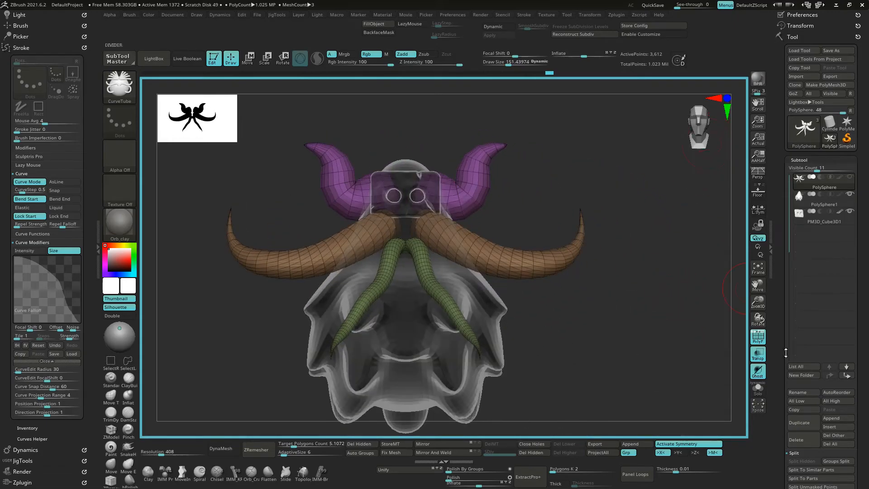
{"action": "left_click", "coordinate": [758, 336]}
{"action": "left_click_drag", "start_coordinate": [602, 299], "coordinate": [615, 318]}
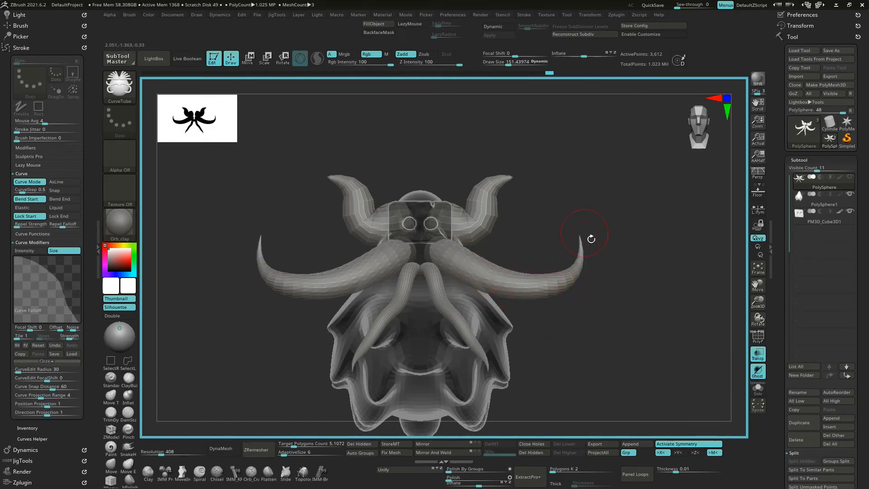
{"action": "mouse_move", "coordinate": [582, 227]}
{"action": "left_mouse_down"}
{"action": "mouse_move", "coordinate": [620, 233]}
{"action": "mouse_move", "coordinate": [591, 232]}
{"action": "left_mouse_up"}
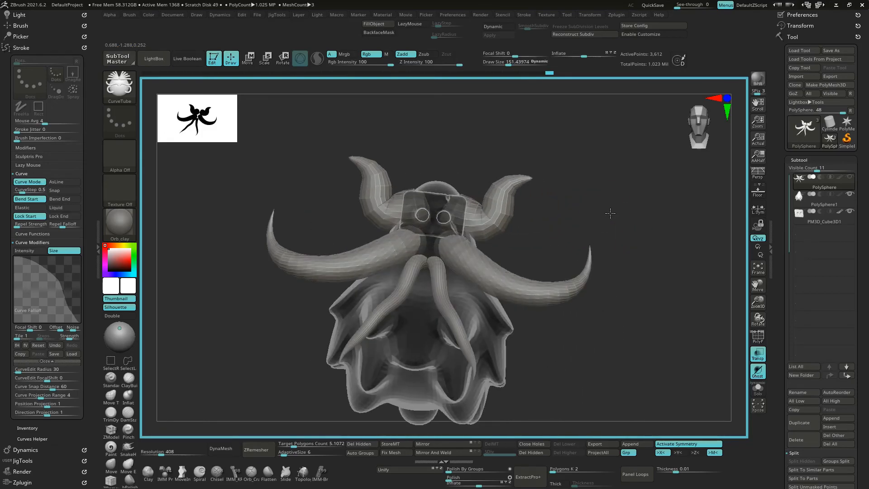